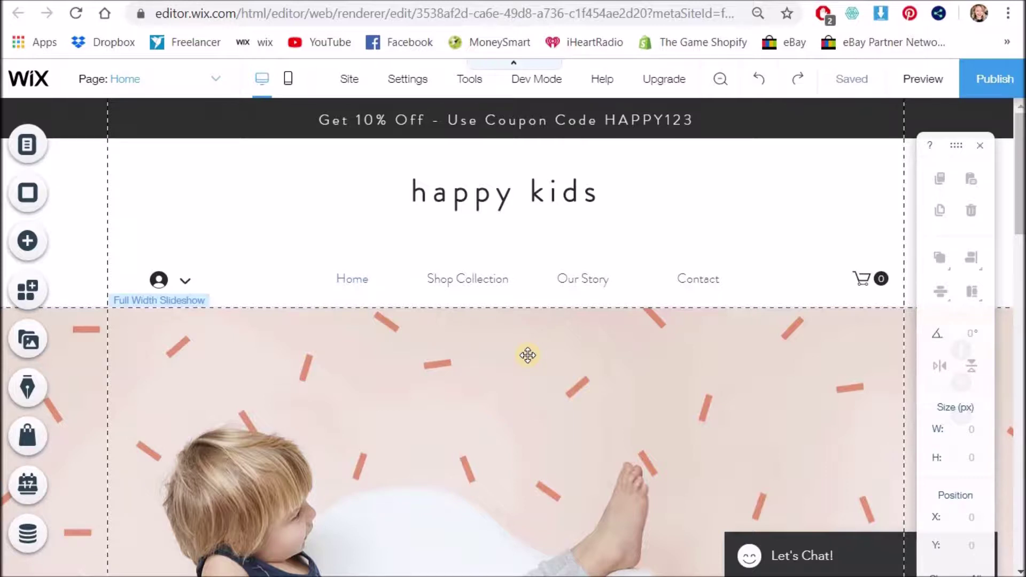
# - Open Menus & Pages, then enable Corvid dev mode and exit it again
pyautogui.click(29, 152)
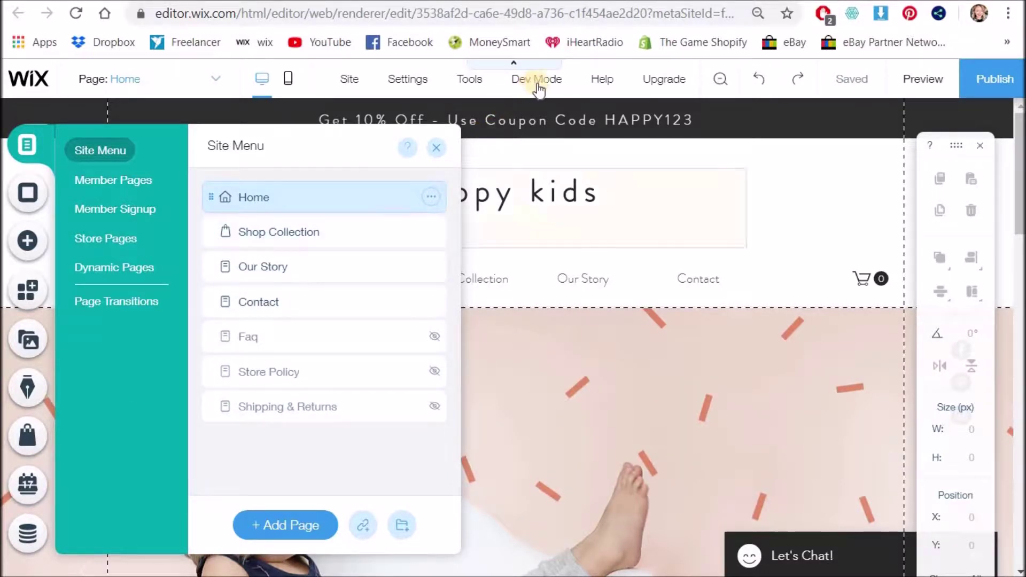
pyautogui.moveTo(540, 84)
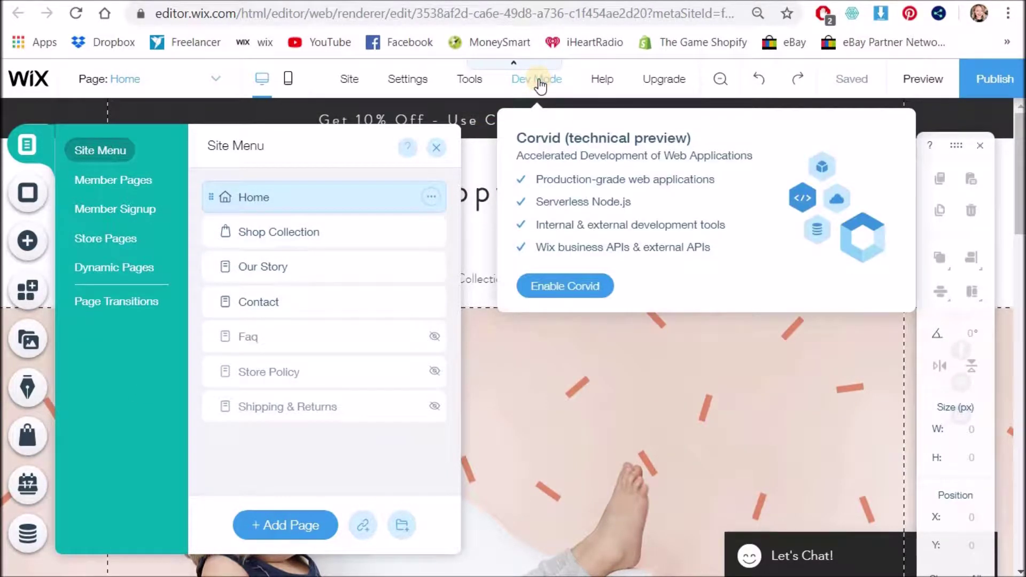
pyautogui.click(569, 287)
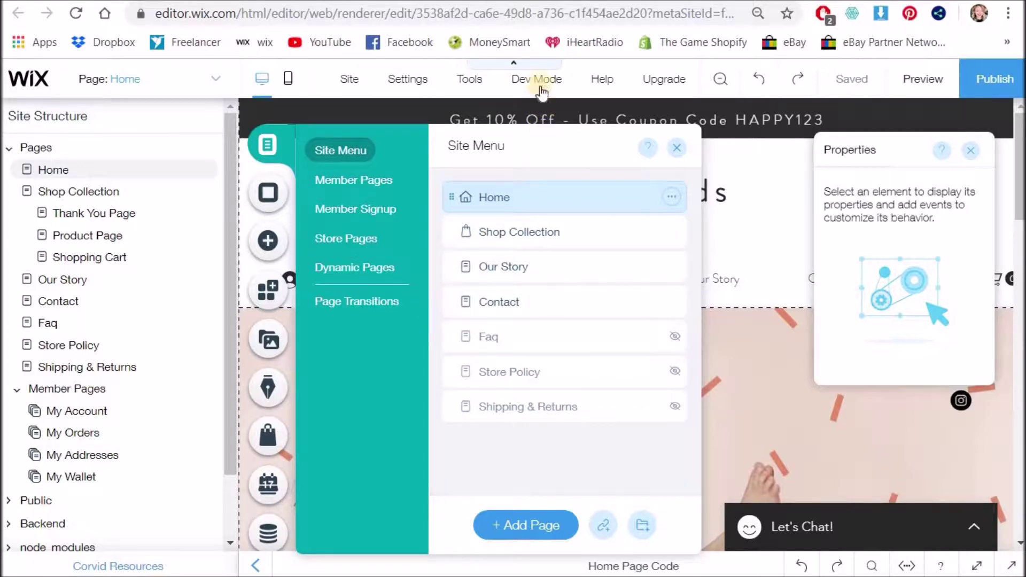
pyautogui.moveTo(536, 83)
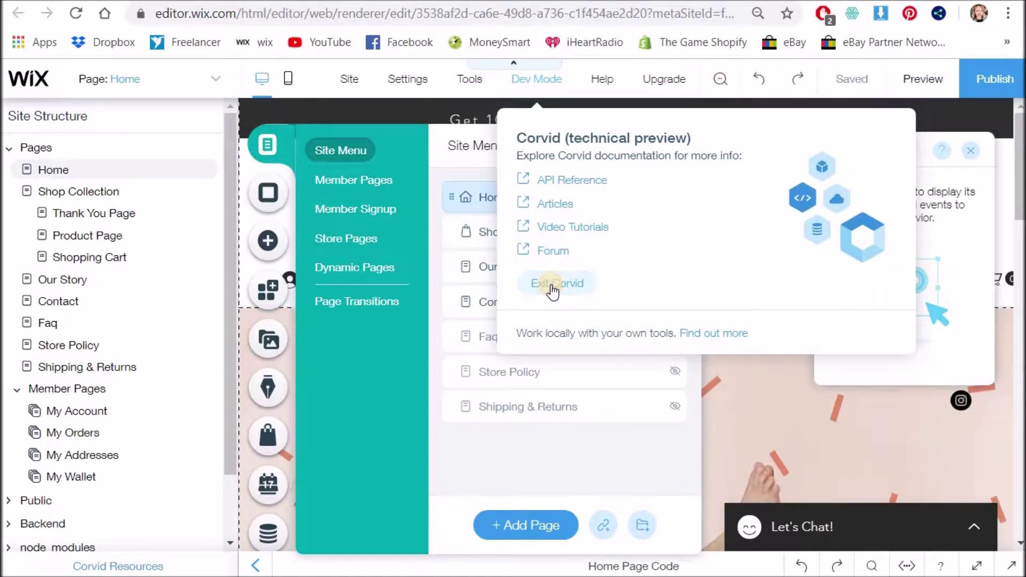
pyautogui.click(553, 291)
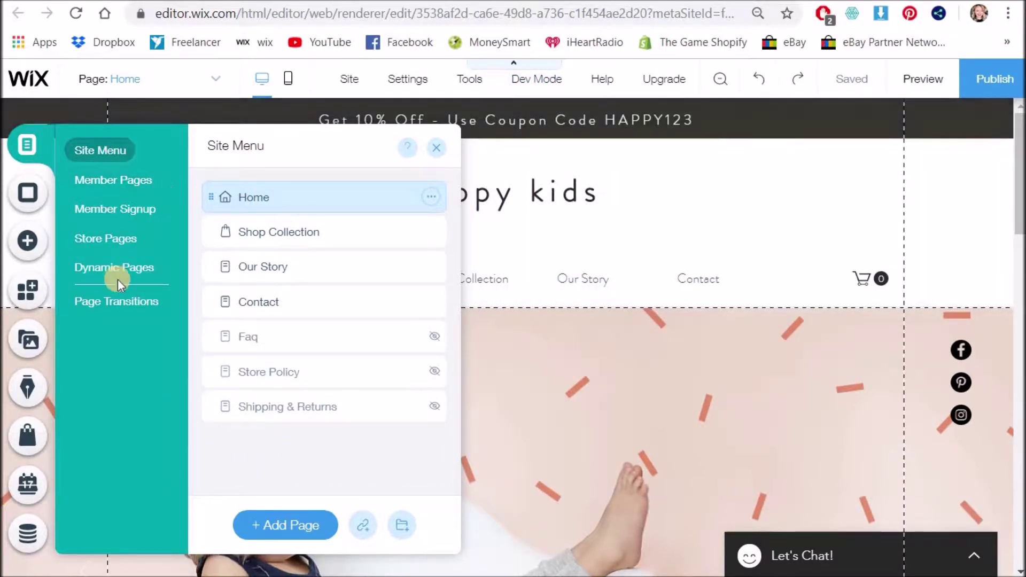
pyautogui.click(133, 81)
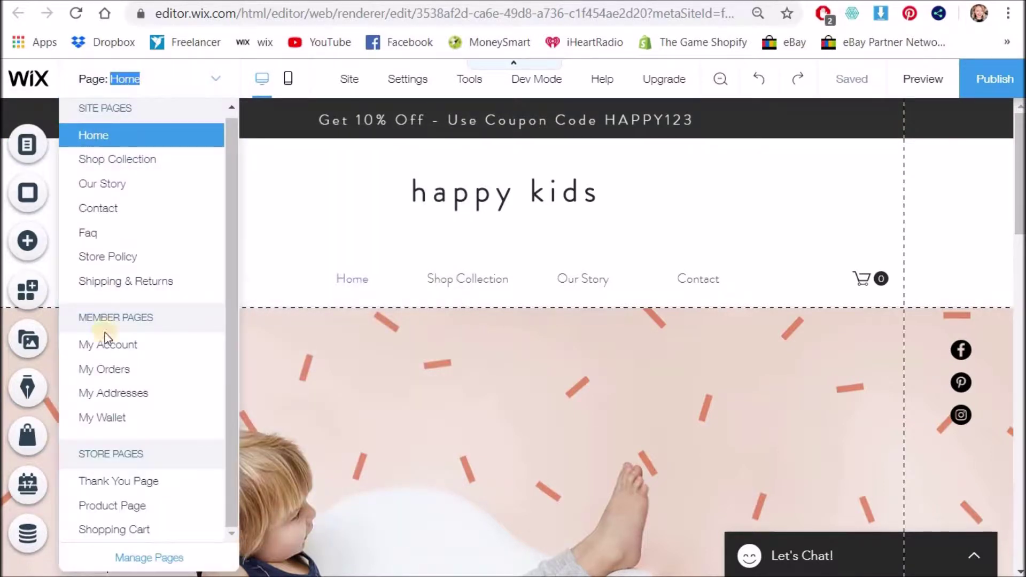
pyautogui.click(148, 558)
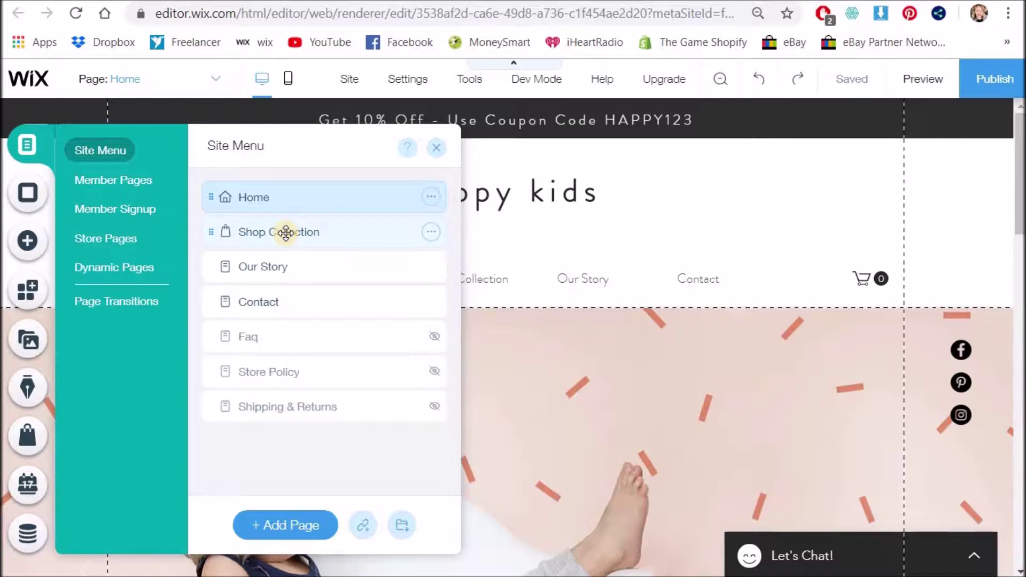
# - Open the Shop Collection page and scroll through its t-shirt and bodysuit product gallery
pyautogui.click(286, 232)
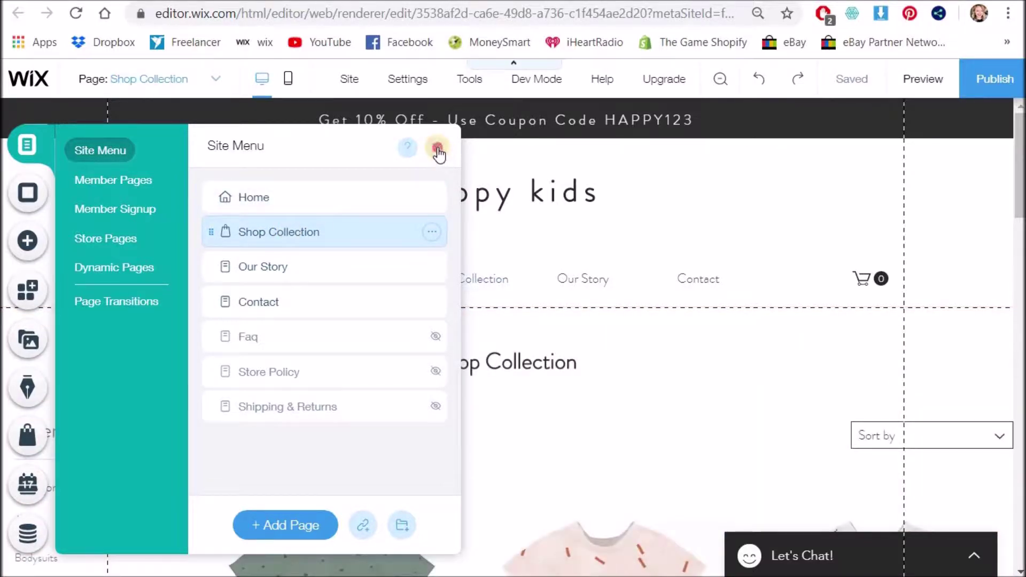
pyautogui.click(461, 294)
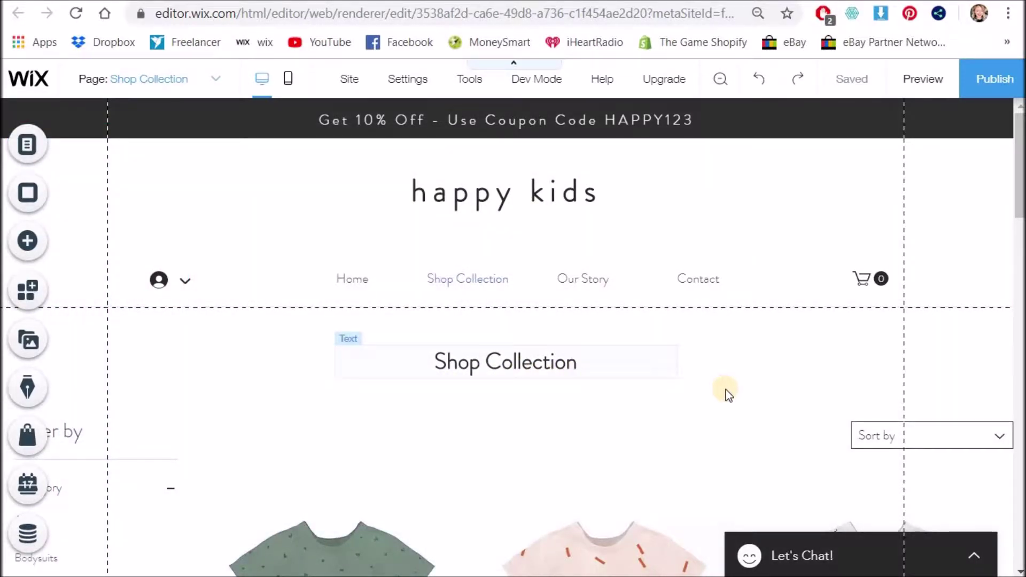
pyautogui.scroll(-10, 729, 393)
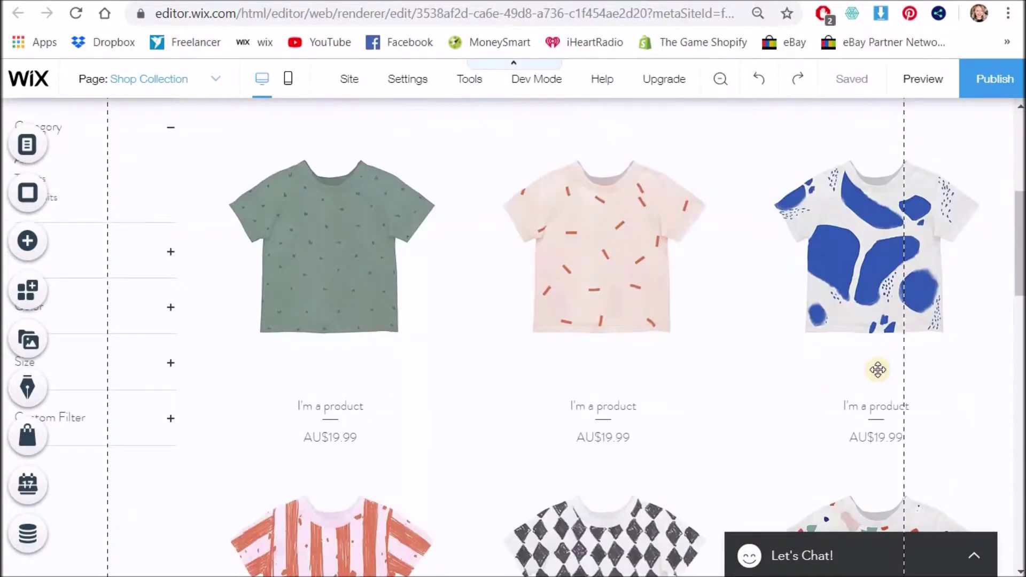
pyautogui.scroll(-10, 350, 307)
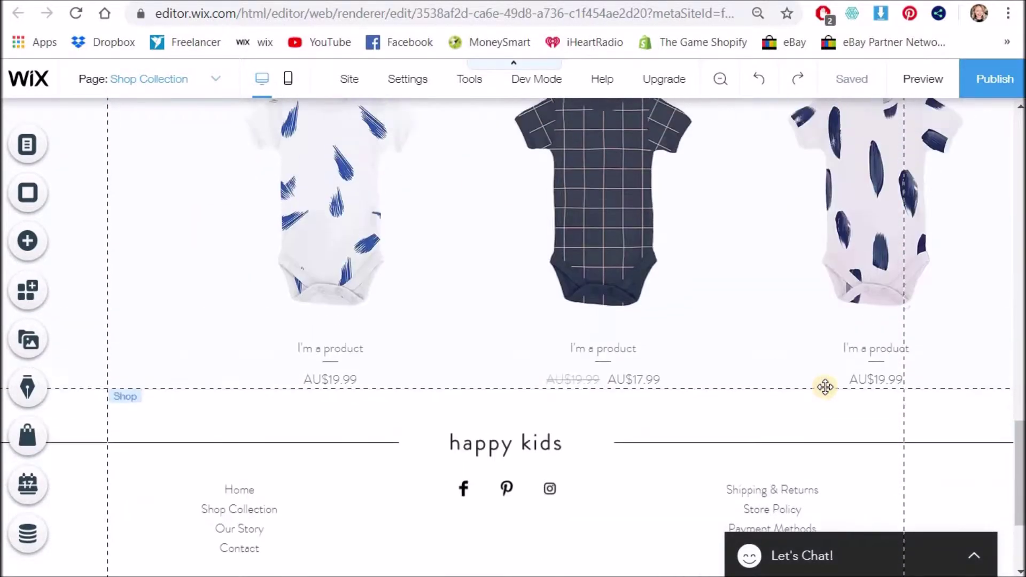
pyautogui.scroll(15, 827, 385)
pyautogui.scroll(5, 825, 387)
pyautogui.scroll(3, 826, 390)
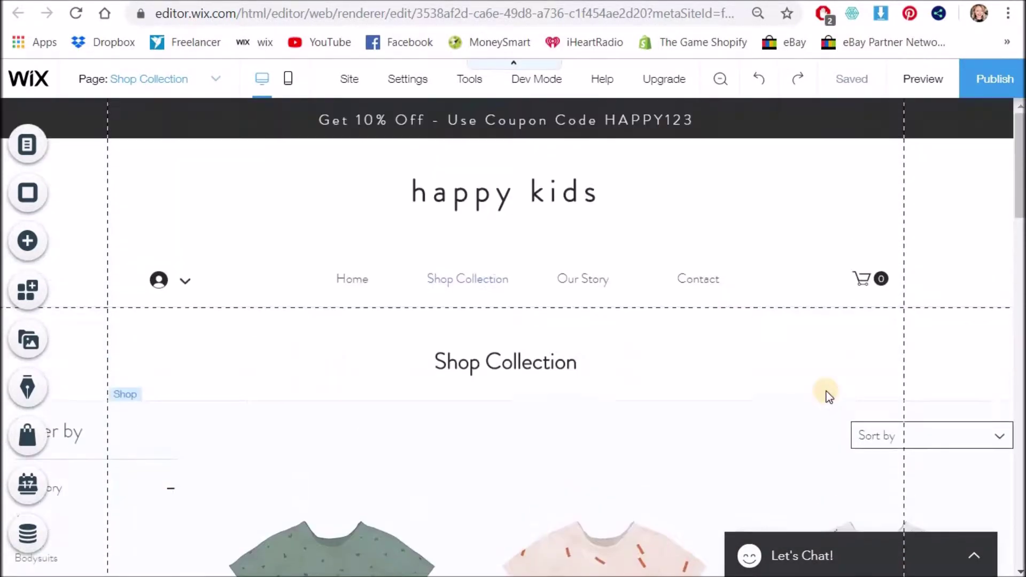
pyautogui.scroll(-3, 826, 392)
pyautogui.scroll(3, 826, 391)
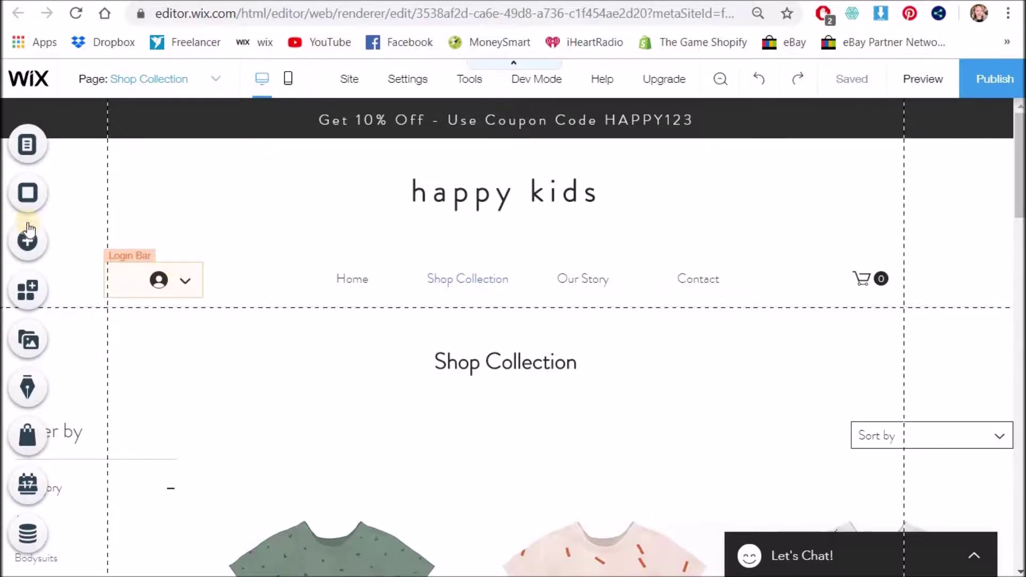
# - Hide the Shop Collection page from the site navigation
pyautogui.click(28, 145)
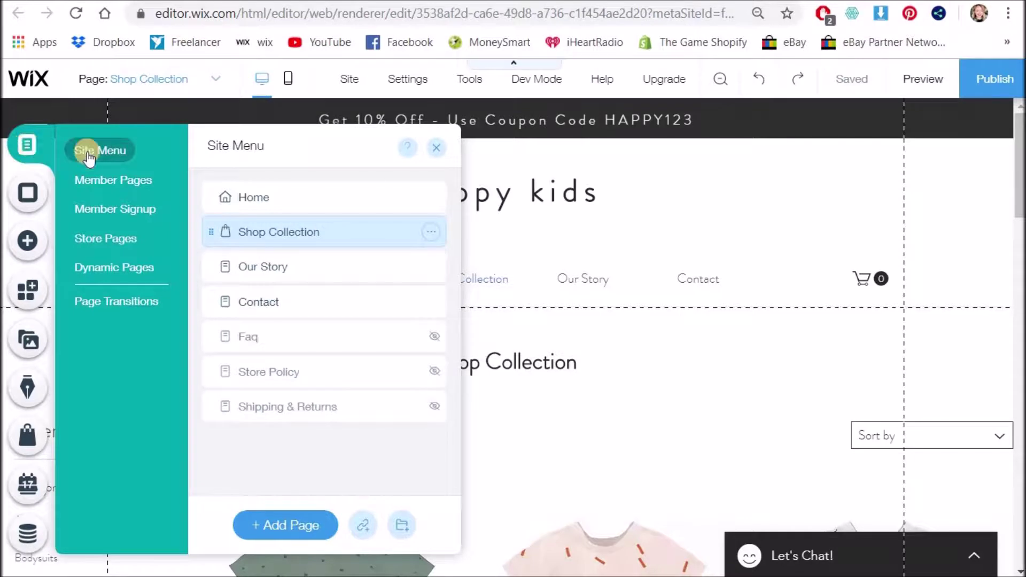
pyautogui.click(431, 235)
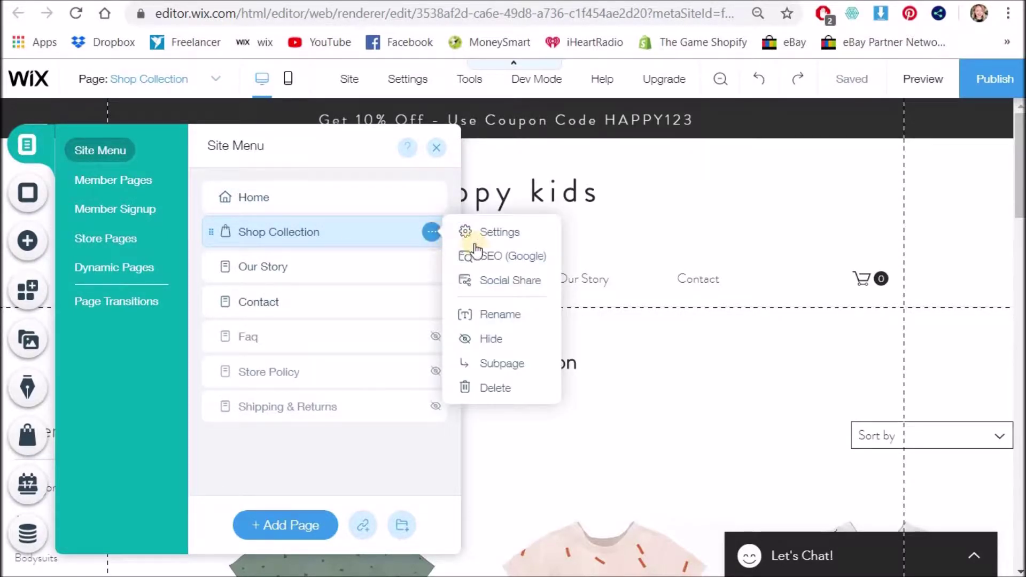
pyautogui.click(487, 339)
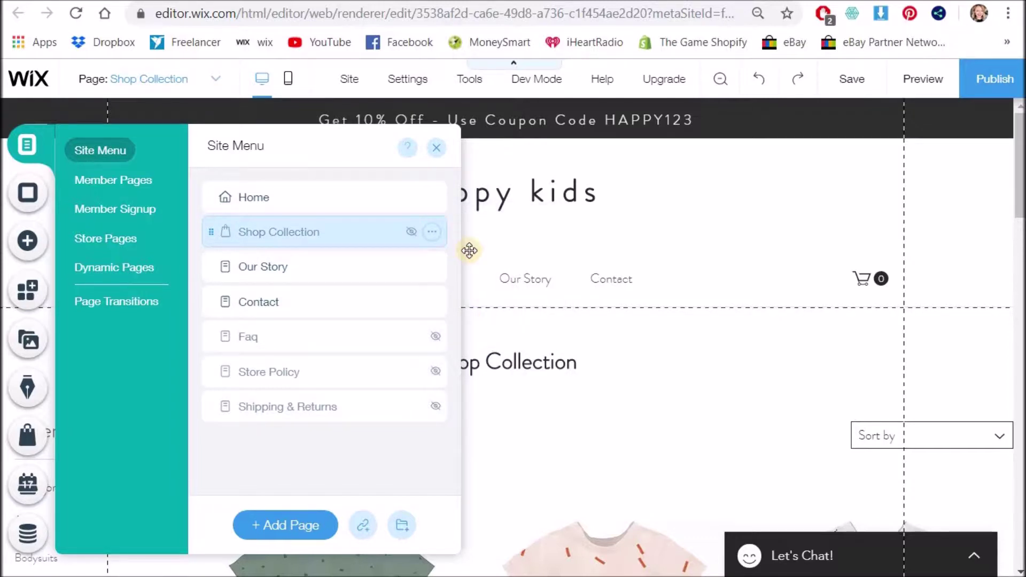
# - Turn off 'Show this page in search results' in Shop Collection's SEO (Google) settings
pyautogui.click(432, 235)
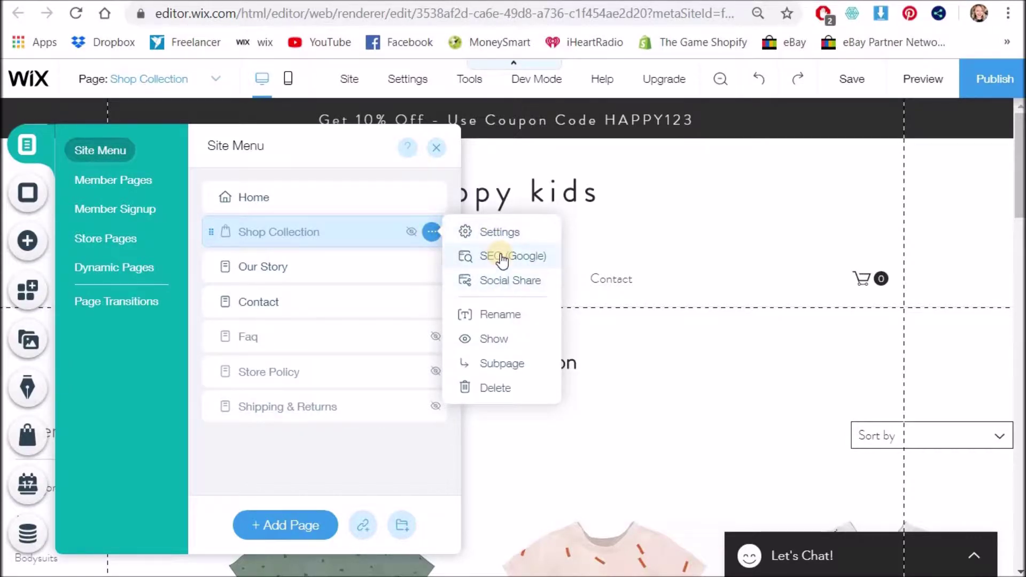
pyautogui.click(502, 257)
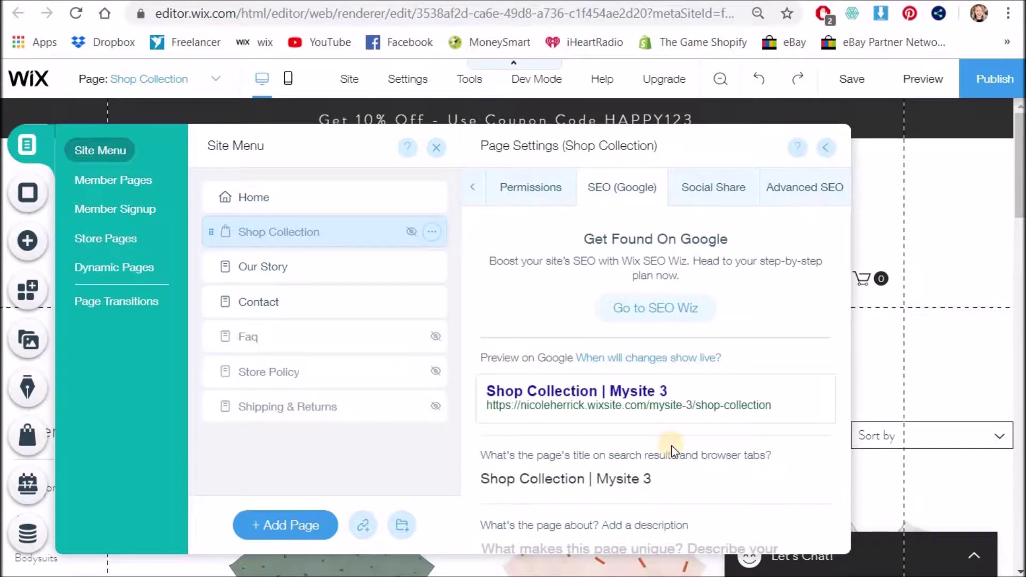
pyautogui.scroll(-3, 671, 455)
pyautogui.scroll(3, 618, 230)
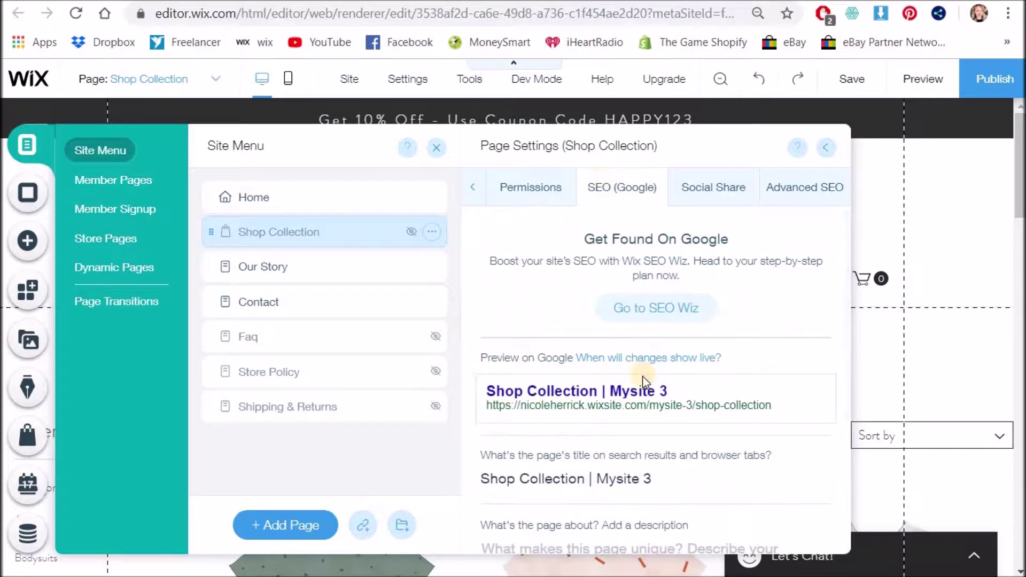
pyautogui.scroll(-1, 598, 486)
pyautogui.scroll(-3, 599, 486)
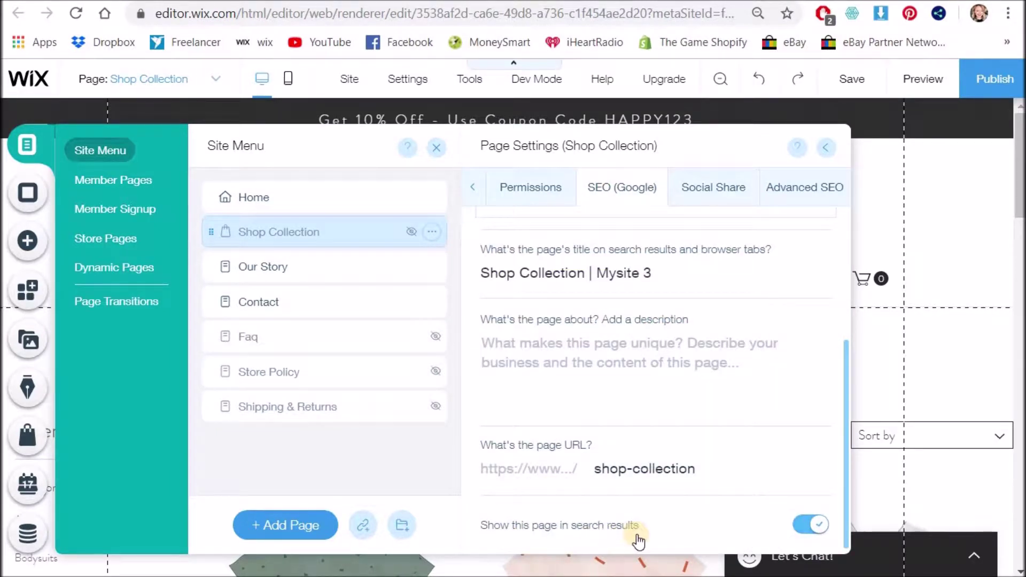
pyautogui.click(810, 524)
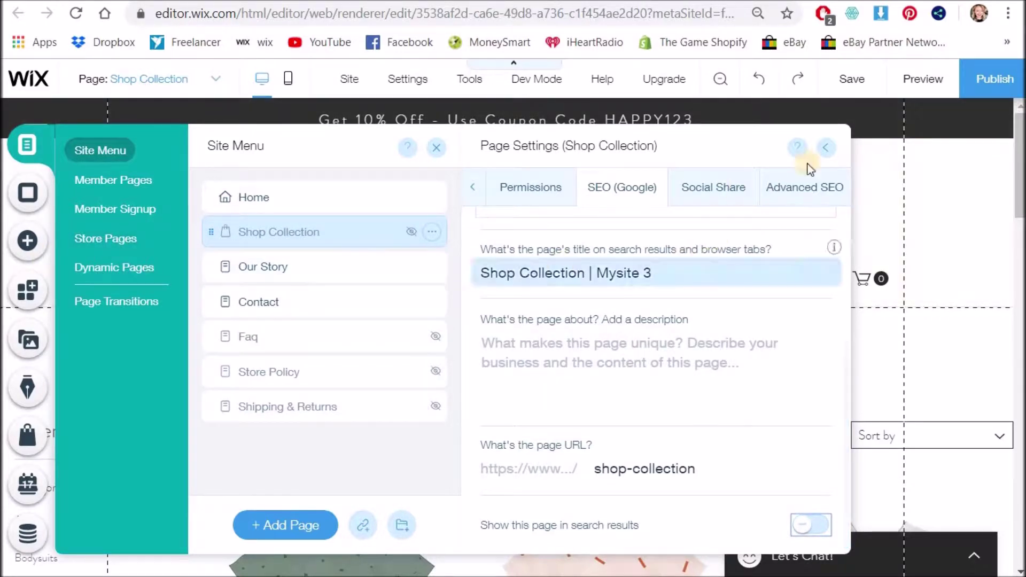
pyautogui.click(831, 146)
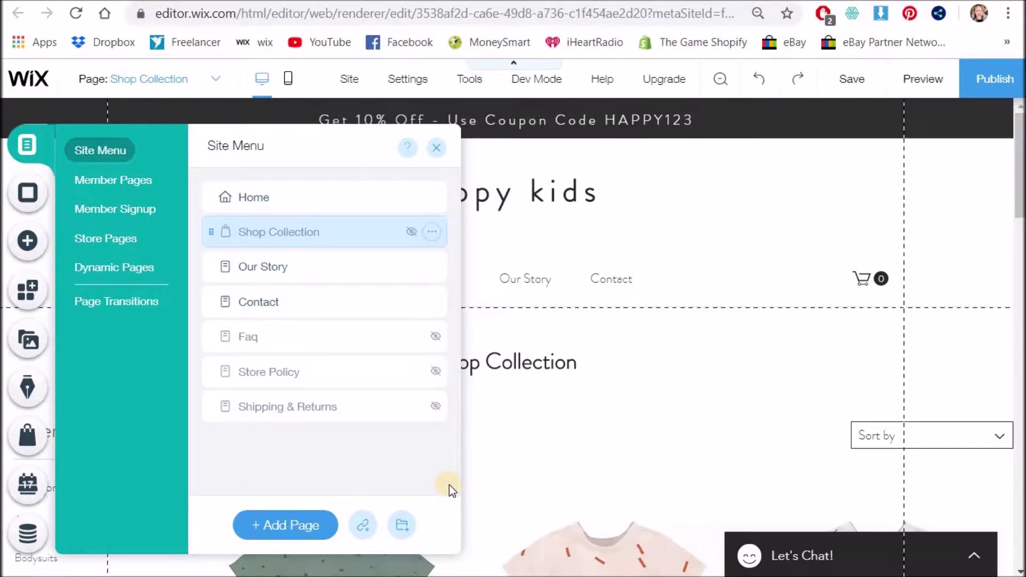
# - Create a folder named Shop in the Site Menu and check it in the header
pyautogui.click(403, 531)
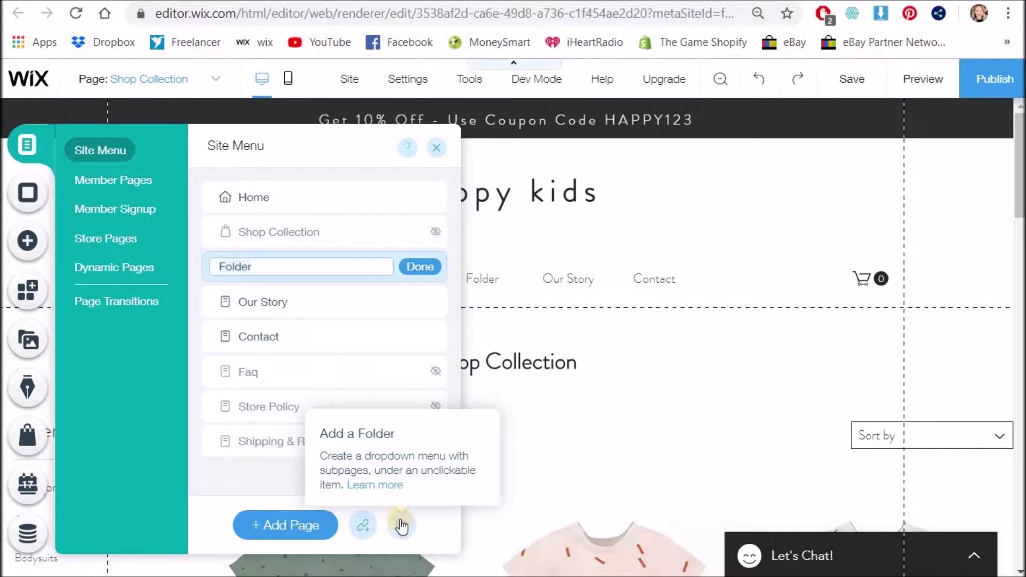
pyautogui.write('Shop')
pyautogui.press('Return')
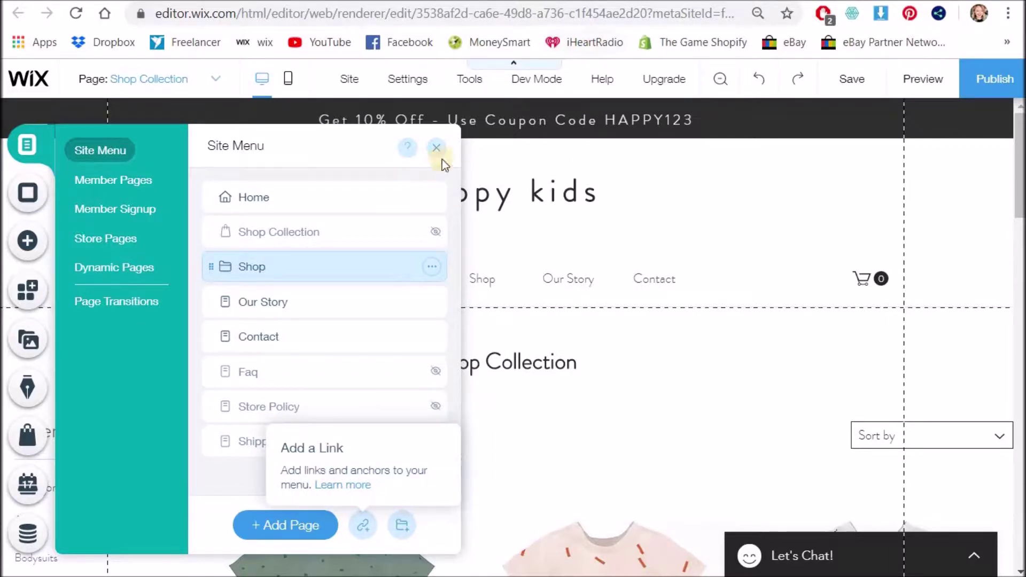
pyautogui.click(466, 233)
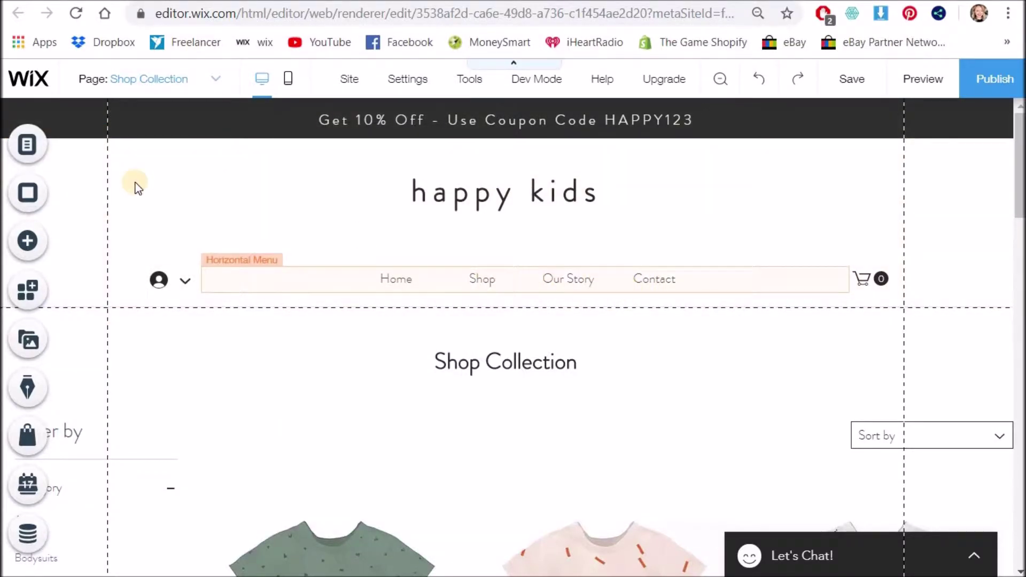
pyautogui.click(40, 152)
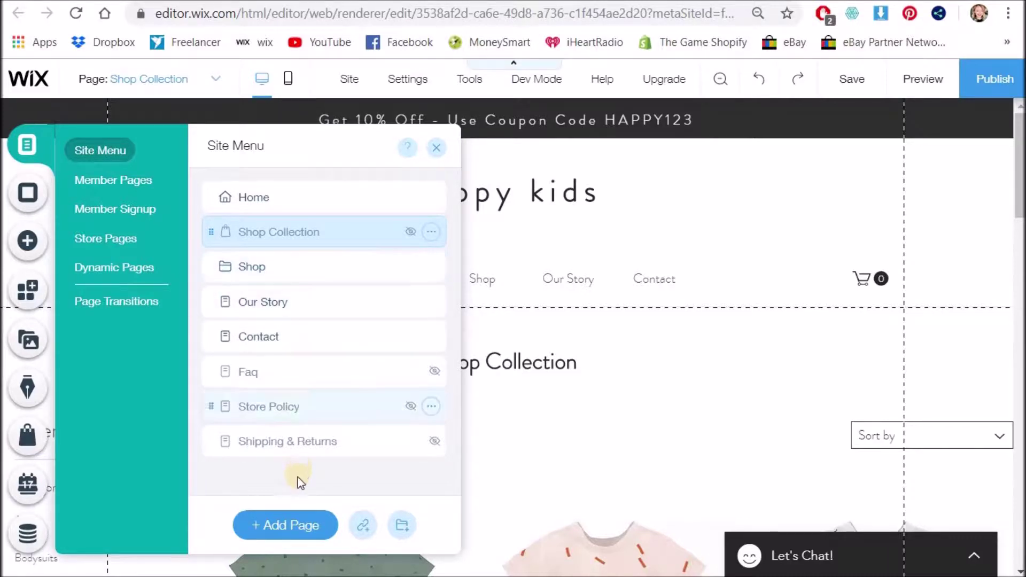
# - Add a new page named Bodysuits to the Site Menu
pyautogui.click(291, 528)
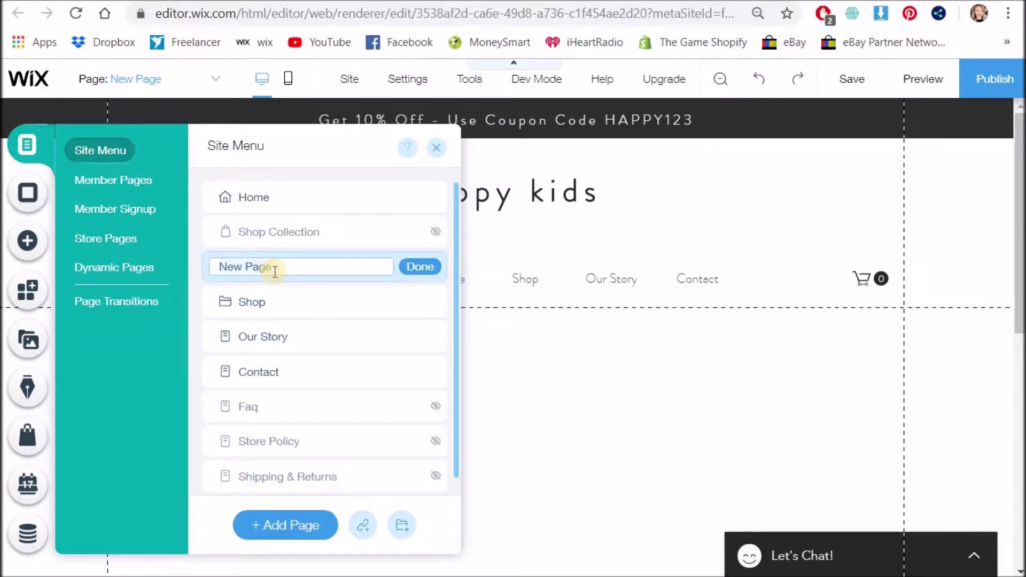
pyautogui.write('Bodysuits')
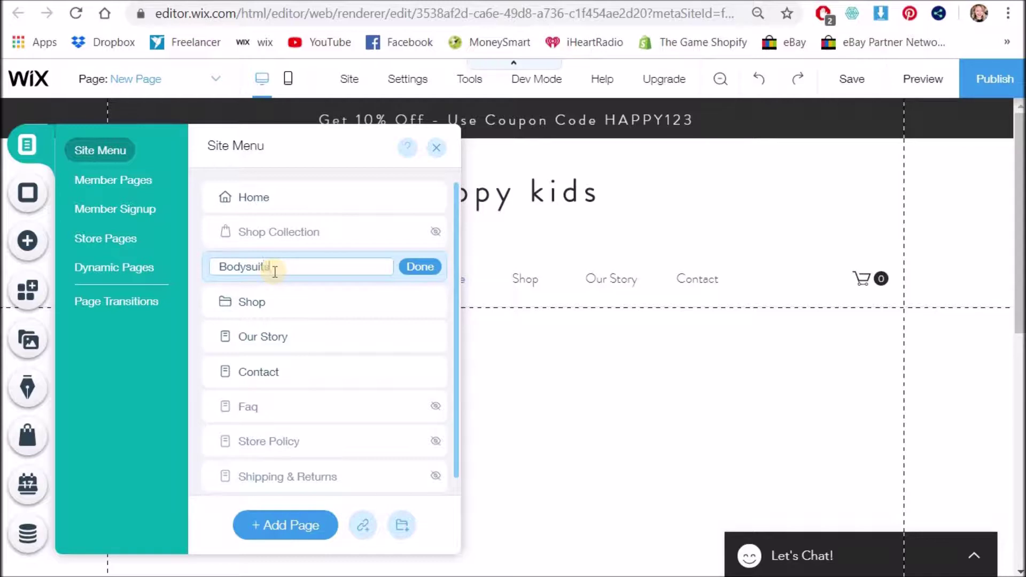
pyautogui.click(415, 261)
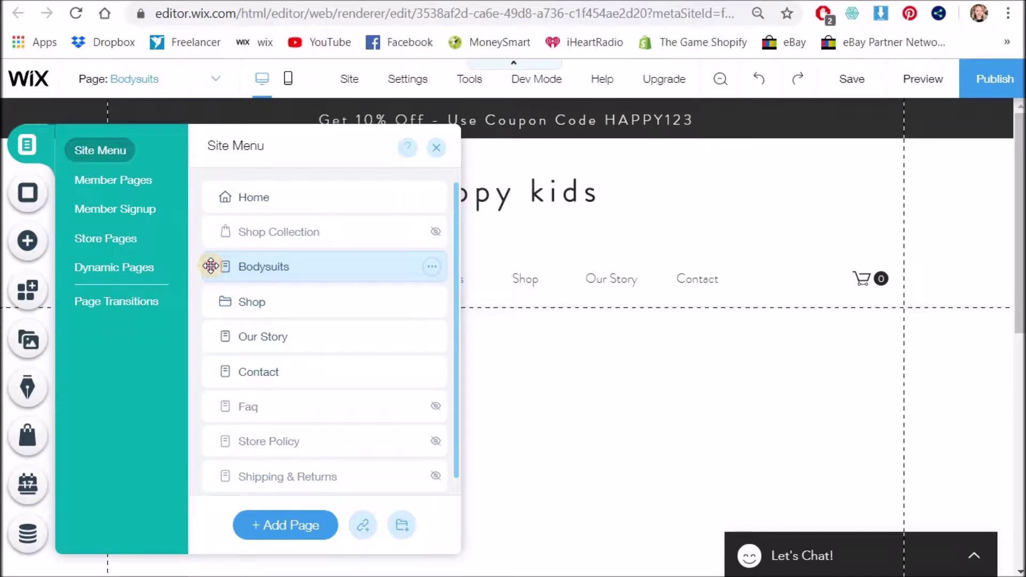
# - Drag Bodysuits beneath Shop to make it a subpage of the Shop folder
pyautogui.moveTo(211, 266); pyautogui.dragTo(242, 299)
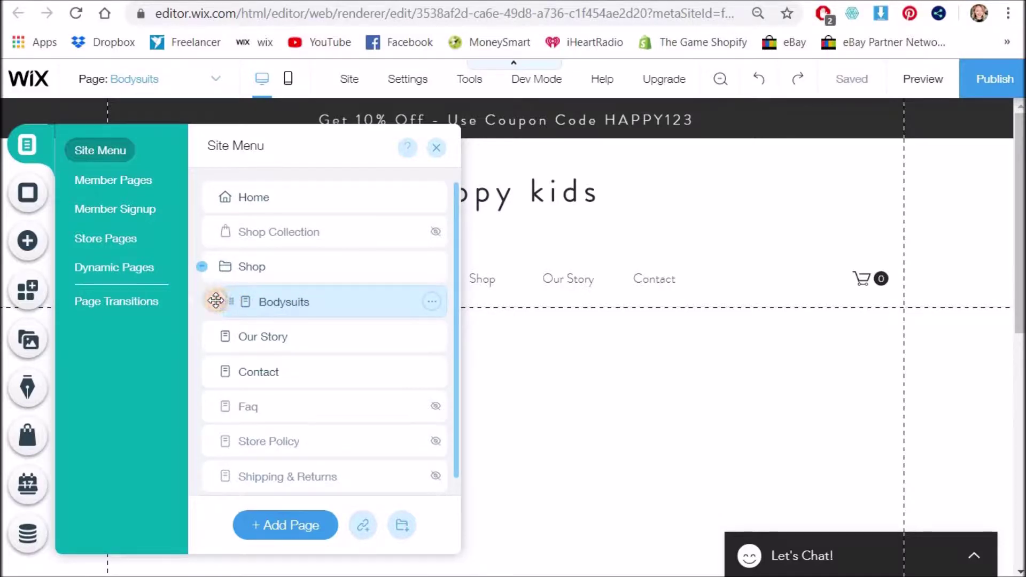
pyautogui.moveTo(216, 301)
pyautogui.mouseDown()
pyautogui.moveTo(189, 289)
pyautogui.moveTo(221, 304)
pyautogui.moveTo(211, 300)
pyautogui.mouseUp()
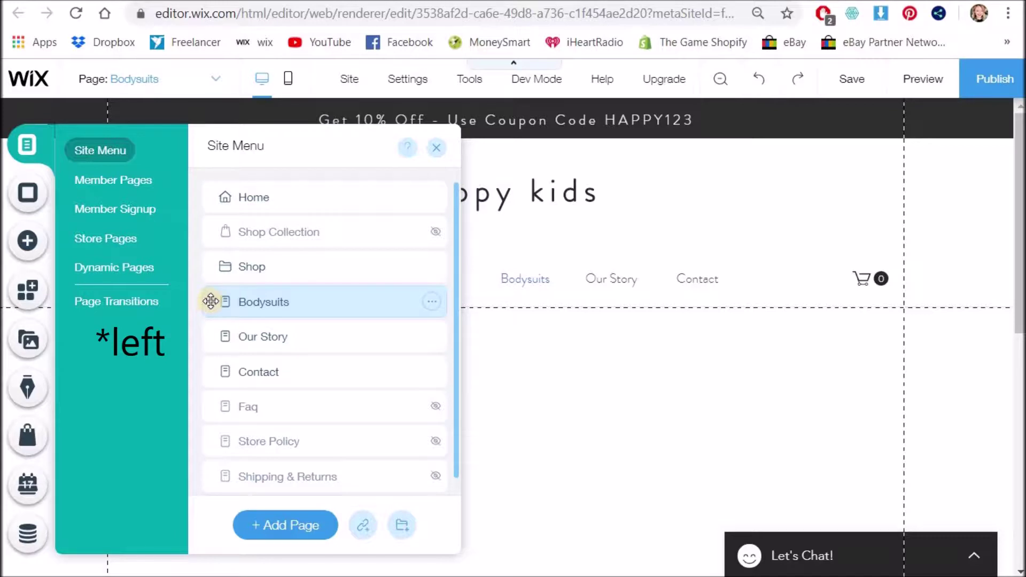
pyautogui.moveTo(210, 301); pyautogui.dragTo(354, 298)
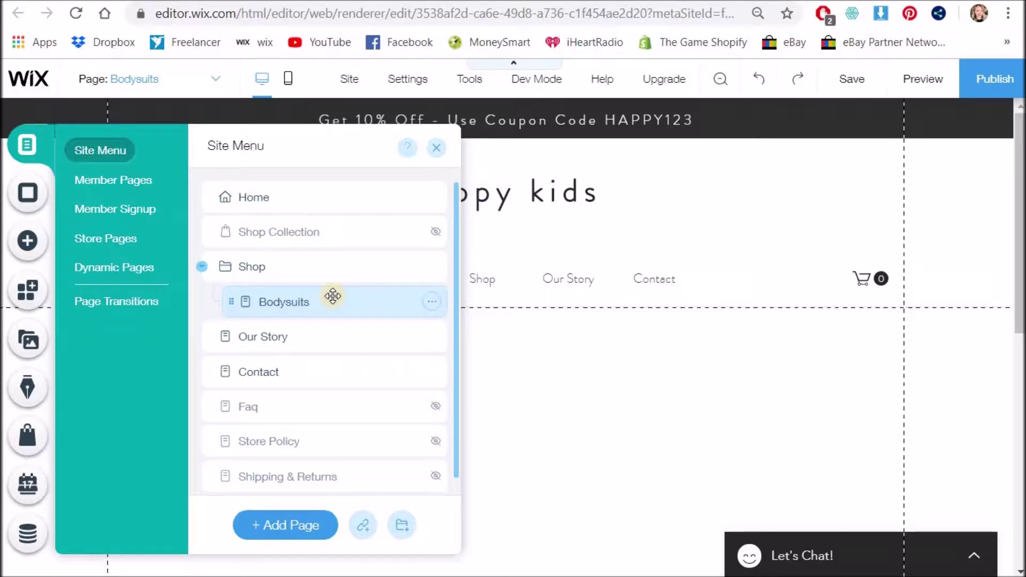
pyautogui.click(914, 82)
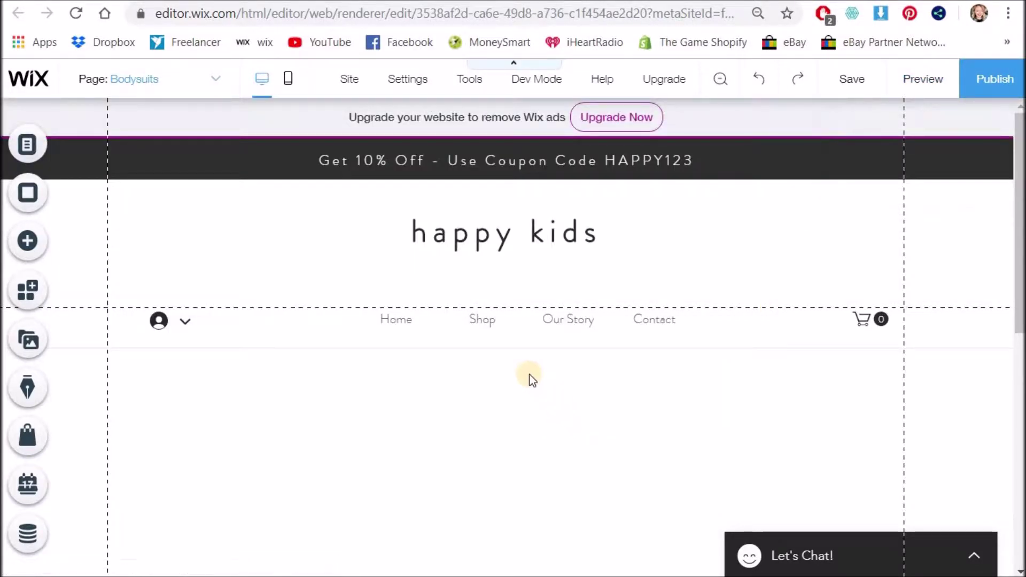
# - In preview, confirm Bodysuits appears under Shop, then go back to the editor
pyautogui.moveTo(483, 320)
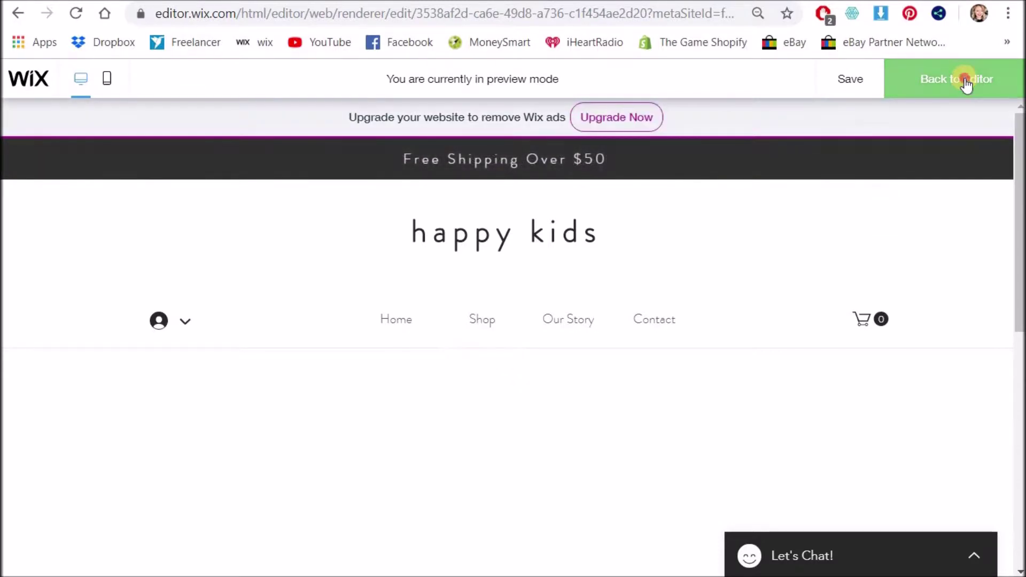
pyautogui.click(978, 85)
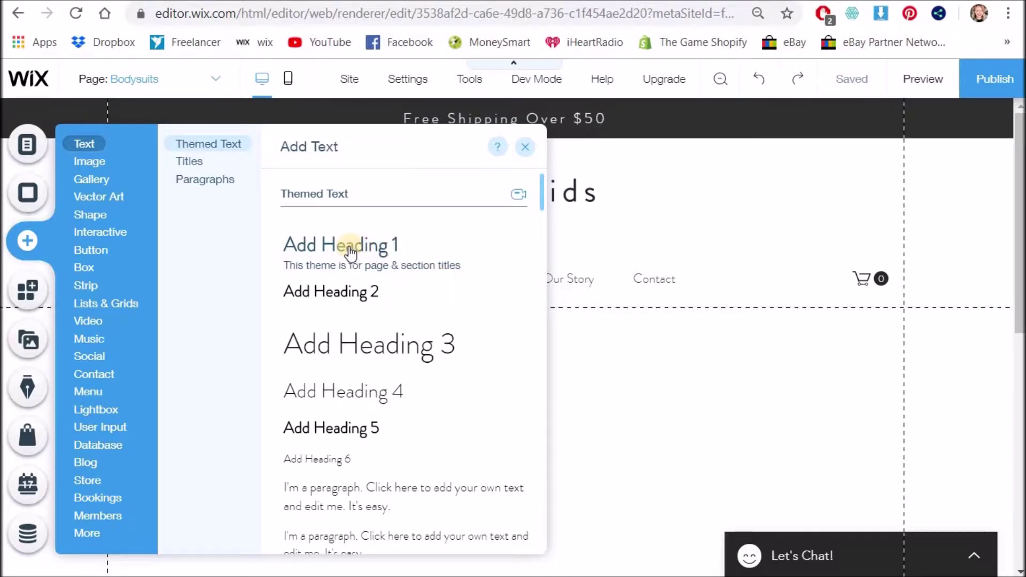
# - Place a centred Heading 1 at font size 29 below the menu and save it to the theme
pyautogui.moveTo(344, 251); pyautogui.dragTo(453, 351)
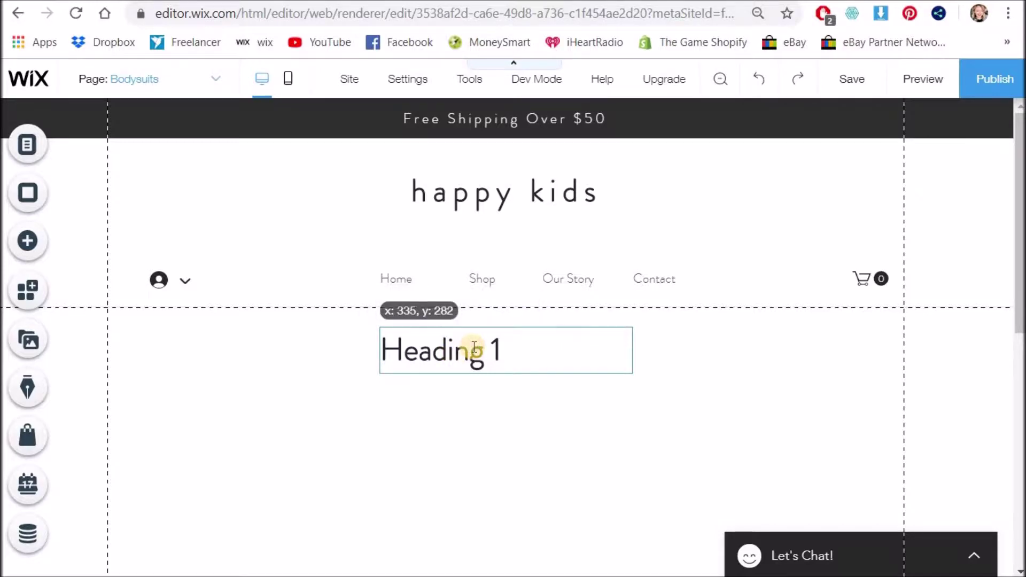
pyautogui.doubleClick(468, 350)
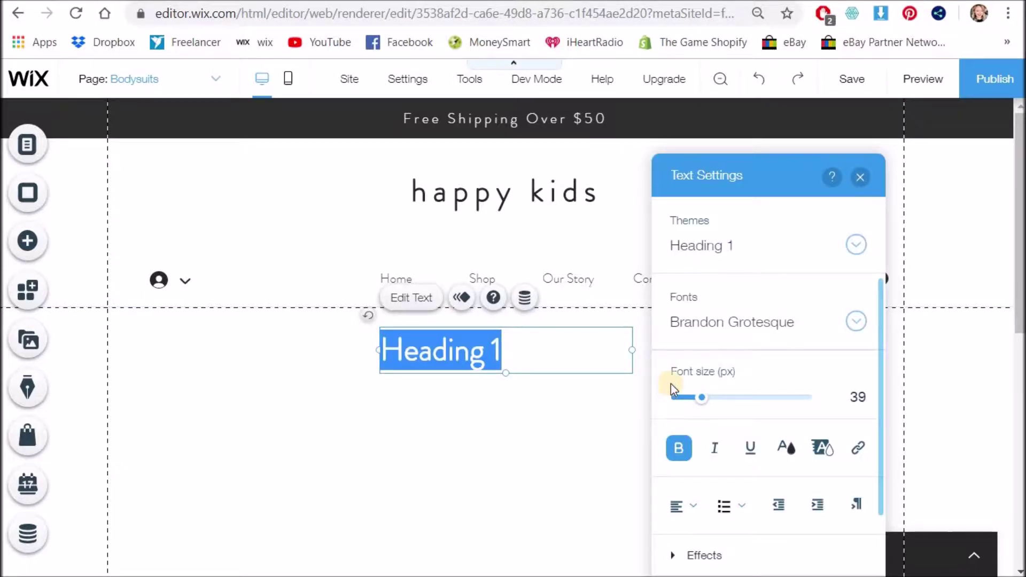
pyautogui.click(688, 509)
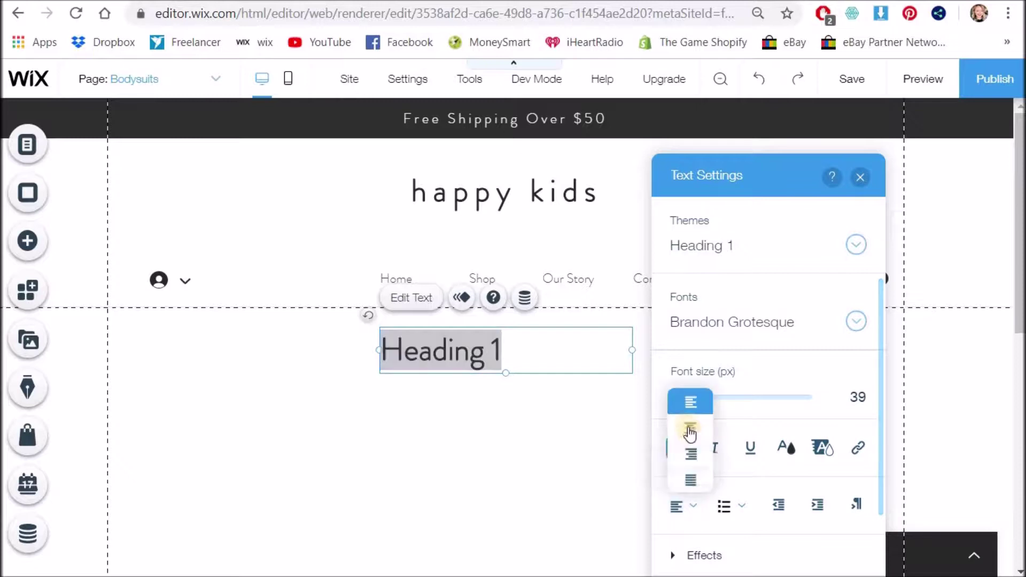
pyautogui.click(687, 426)
pyautogui.moveTo(699, 399); pyautogui.dragTo(694, 398)
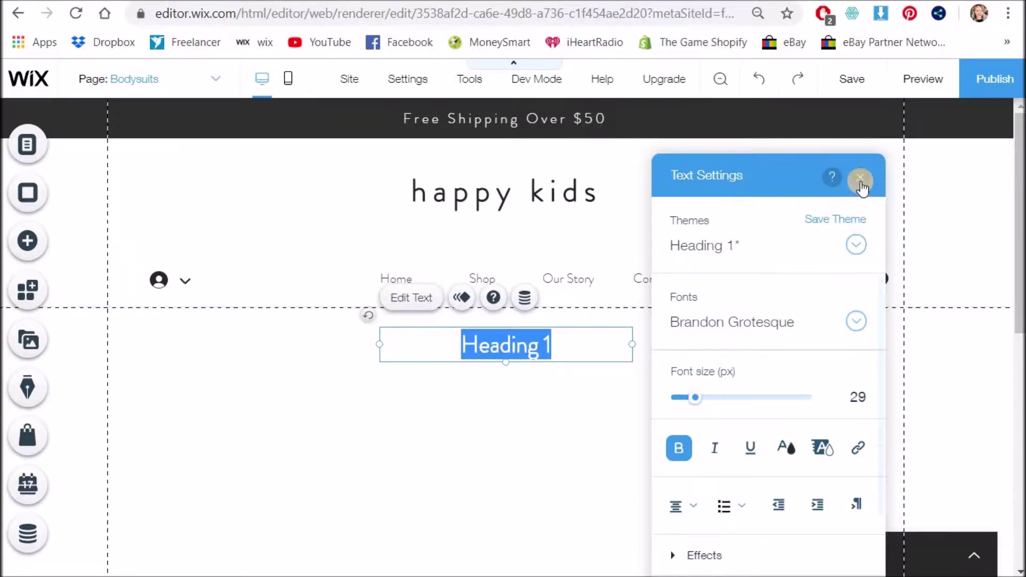
pyautogui.click(860, 219)
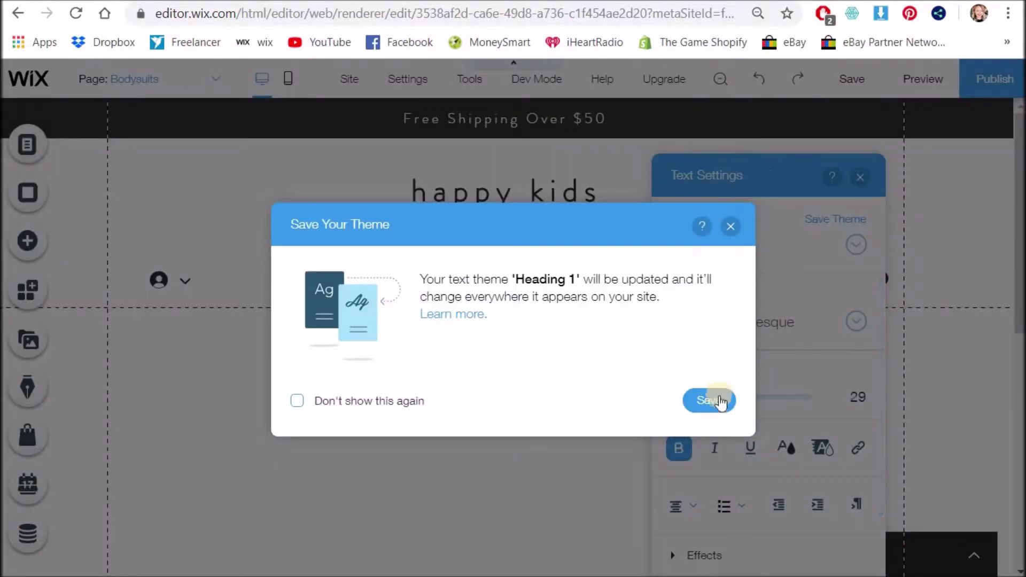
# - Confirm the theme update and change the heading text to 'Bodysuits'
pyautogui.click(865, 182)
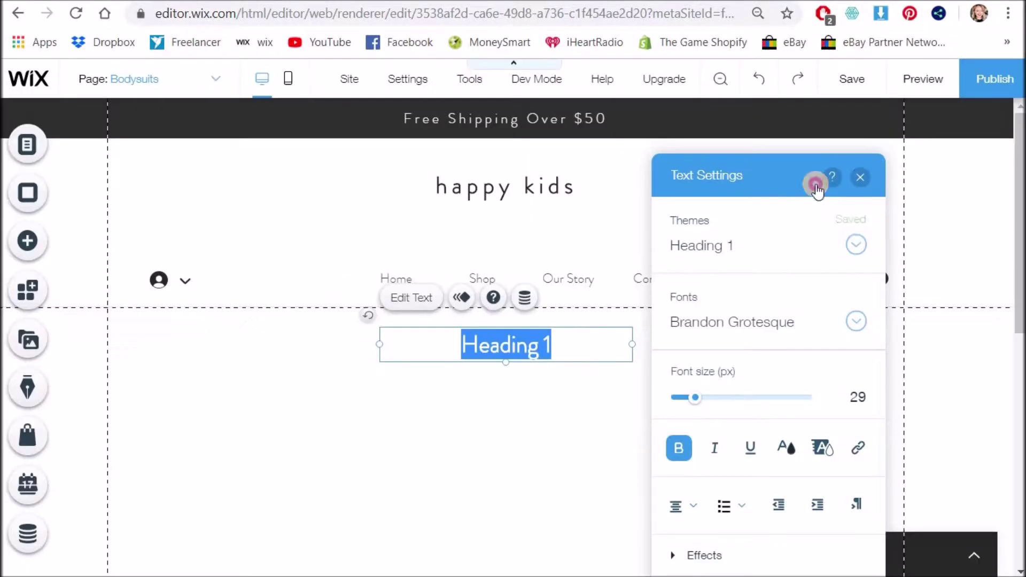
pyautogui.click(549, 346)
pyautogui.doubleClick(552, 347)
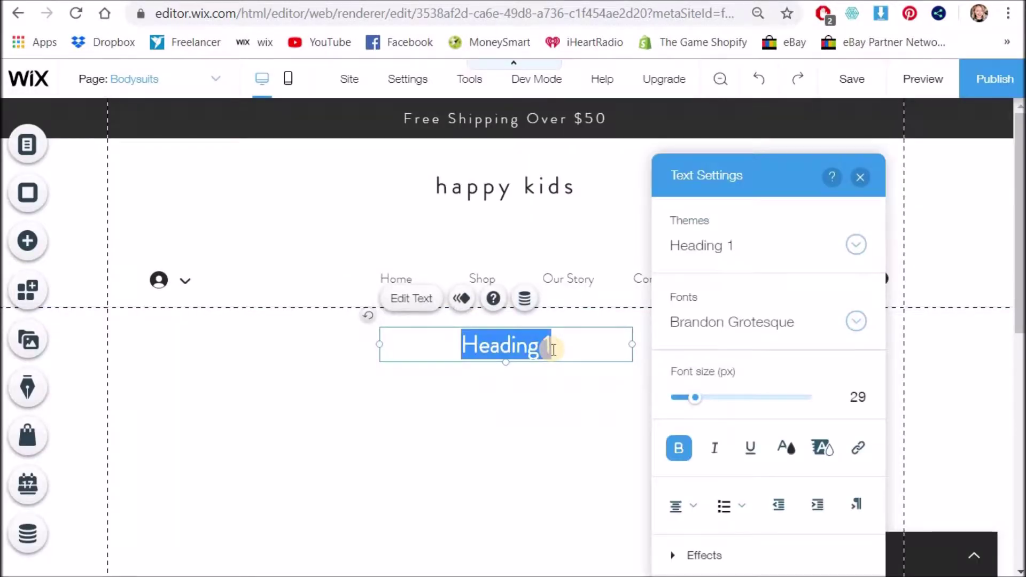
pyautogui.write('Bodu')
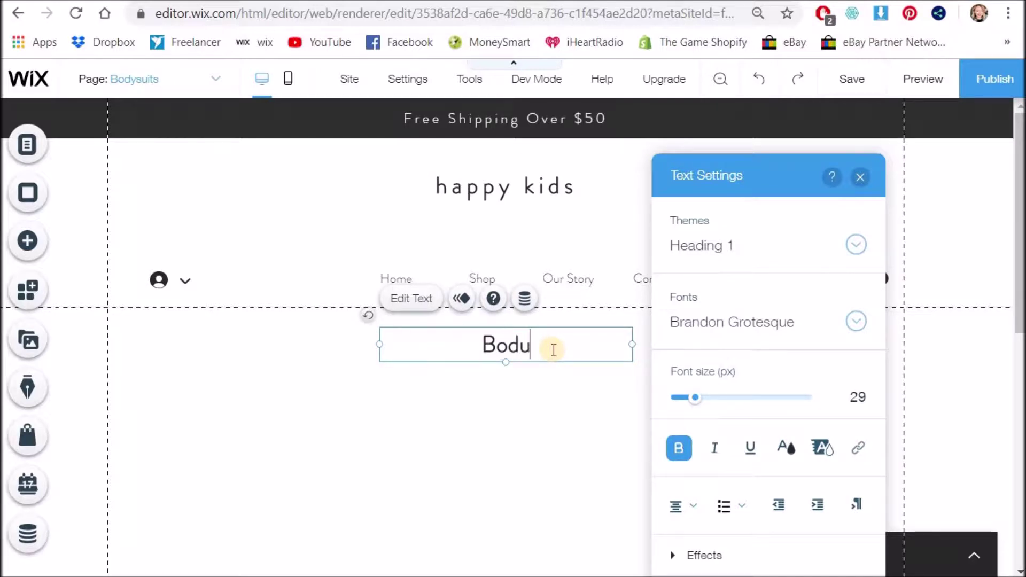
pyautogui.write('suits')
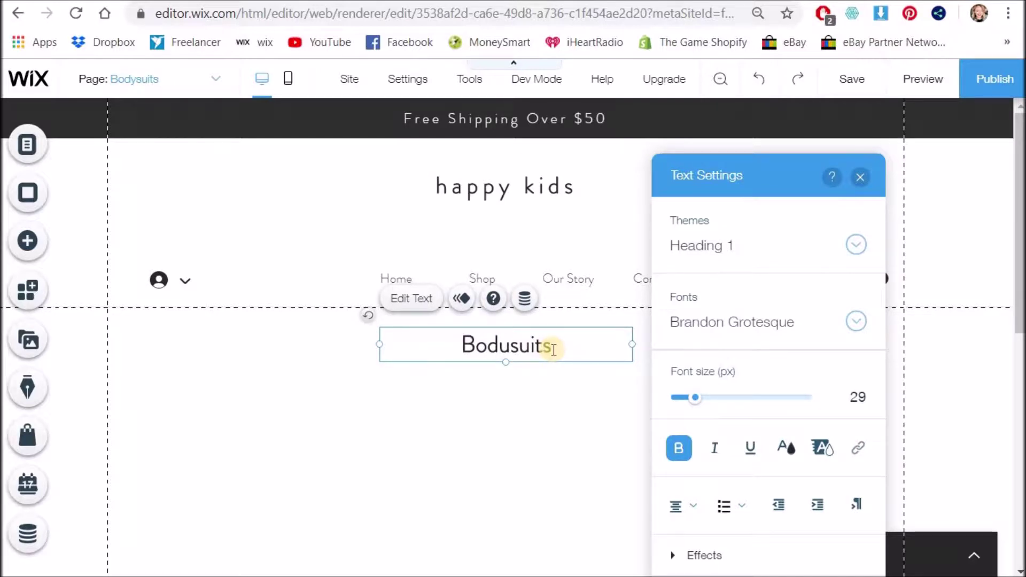
pyautogui.press('Left')
pyautogui.press('Left')
pyautogui.press('Left')
pyautogui.press('Left')
pyautogui.press('BackSpace')
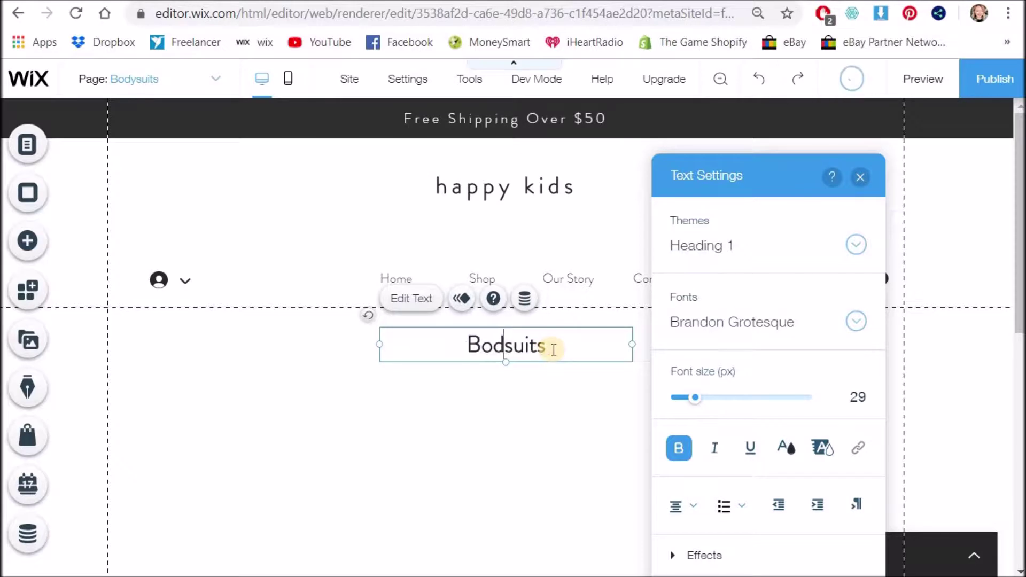
pyautogui.write('y')
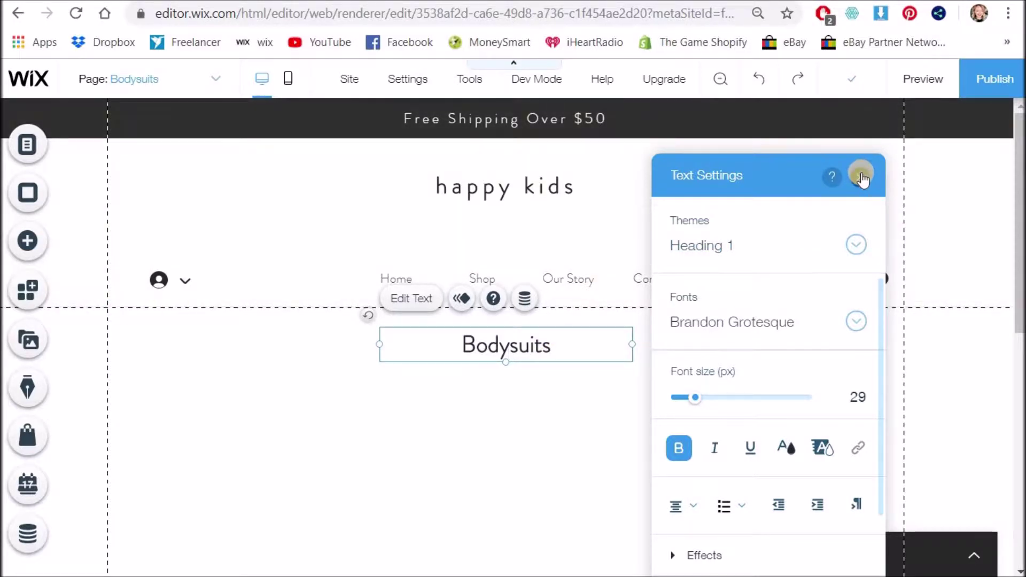
pyautogui.click(586, 408)
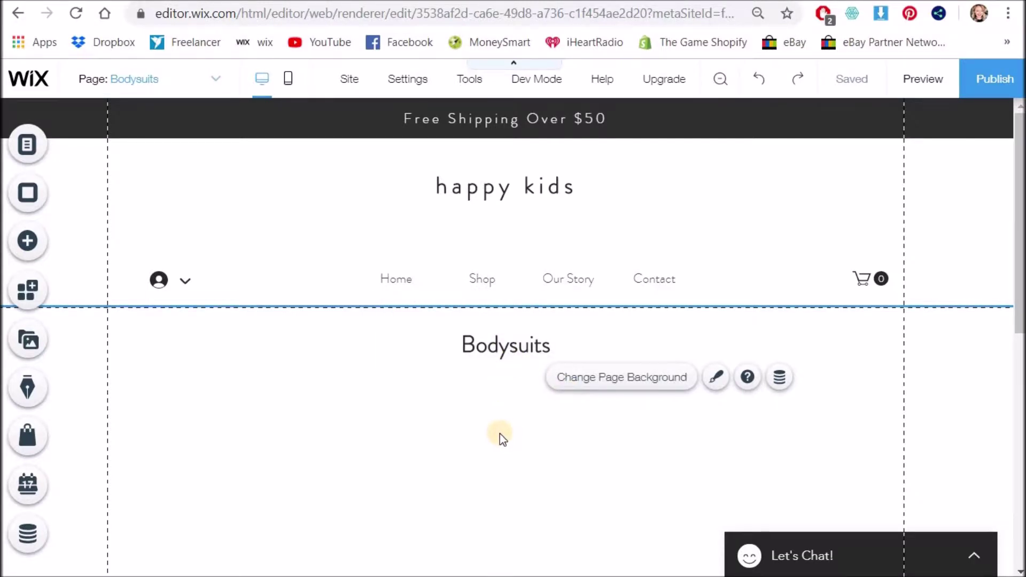
# - Add a Grid Product Gallery from Wix Stores and position it under the Bodysuits heading
pyautogui.click(28, 435)
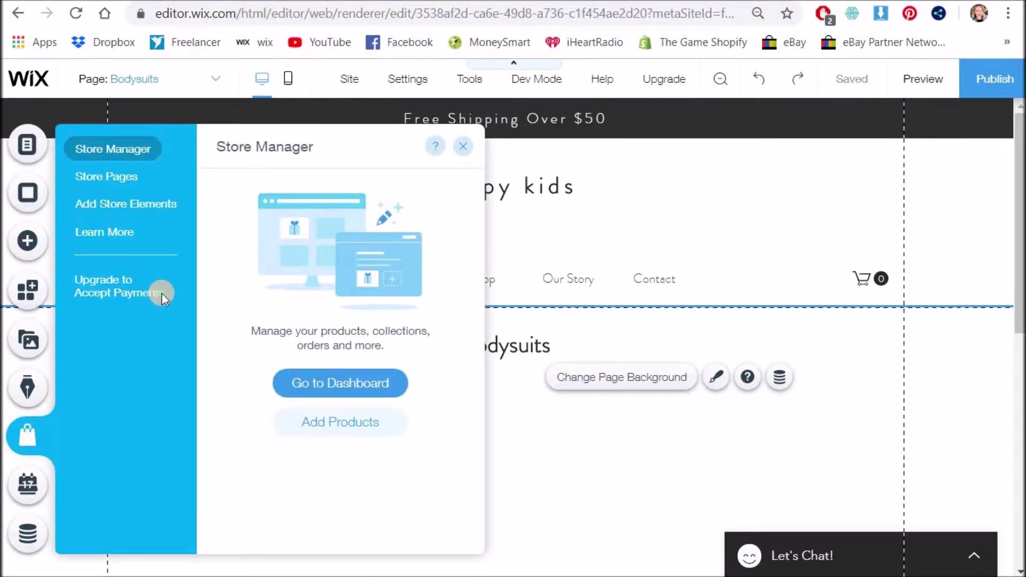
pyautogui.click(138, 210)
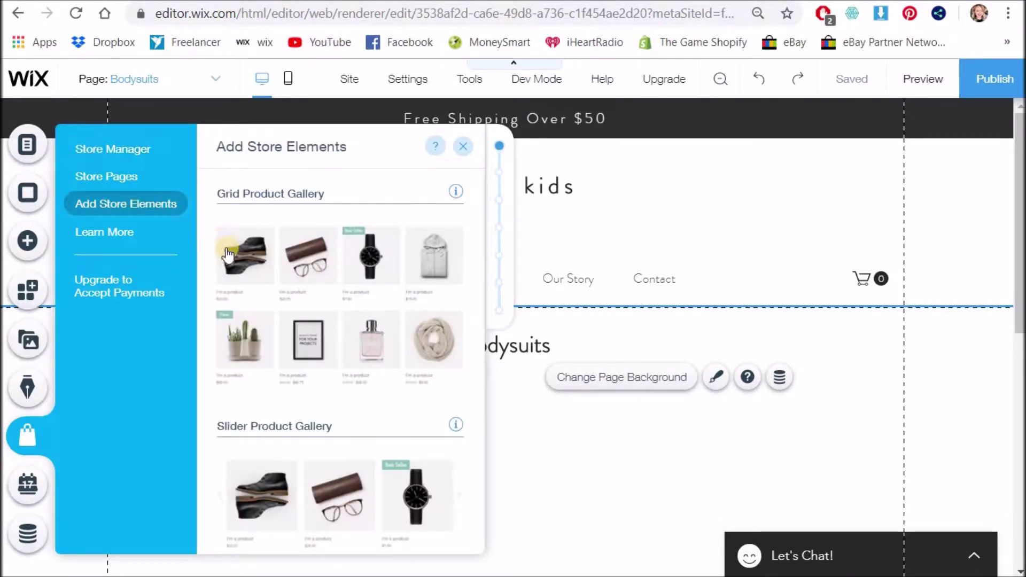
pyautogui.moveTo(232, 258)
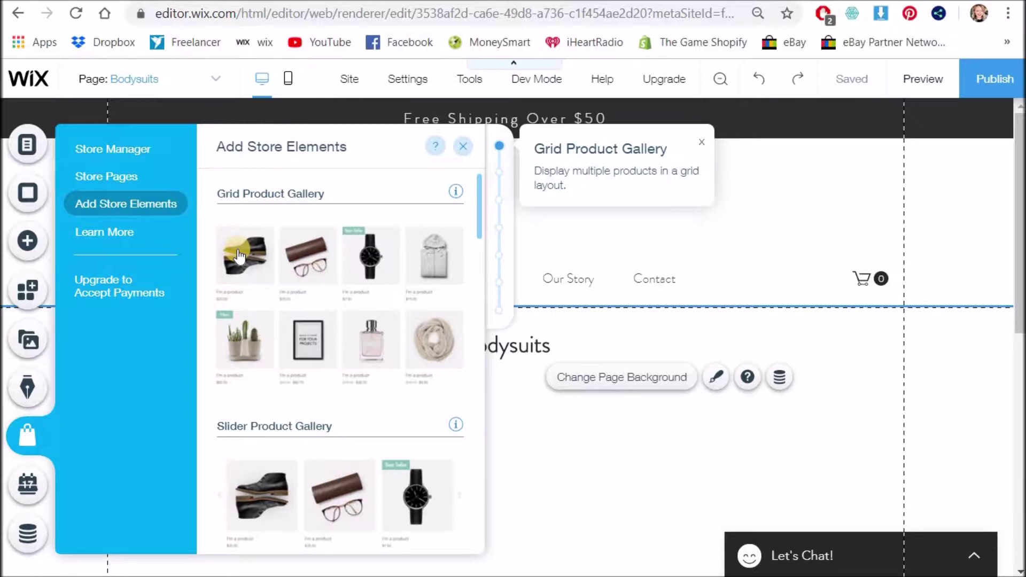
pyautogui.moveTo(238, 256); pyautogui.dragTo(557, 448)
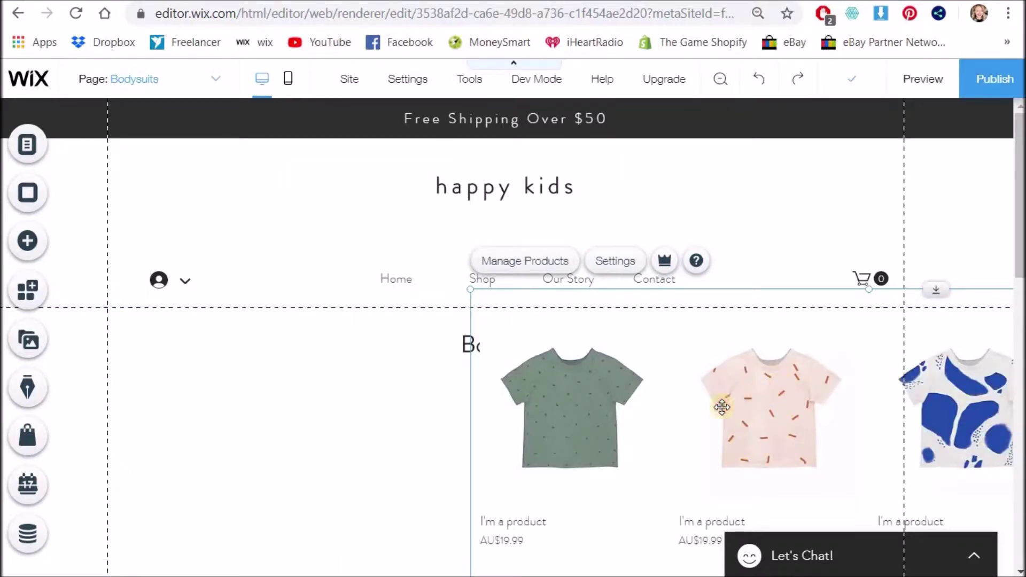
pyautogui.moveTo(711, 449); pyautogui.dragTo(421, 475)
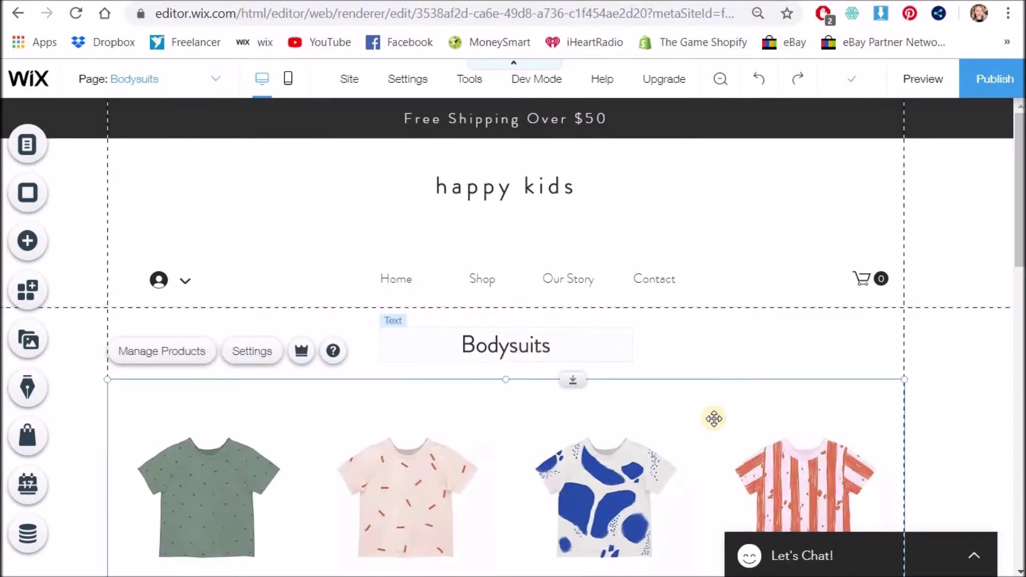
pyautogui.scroll(-2, 704, 408)
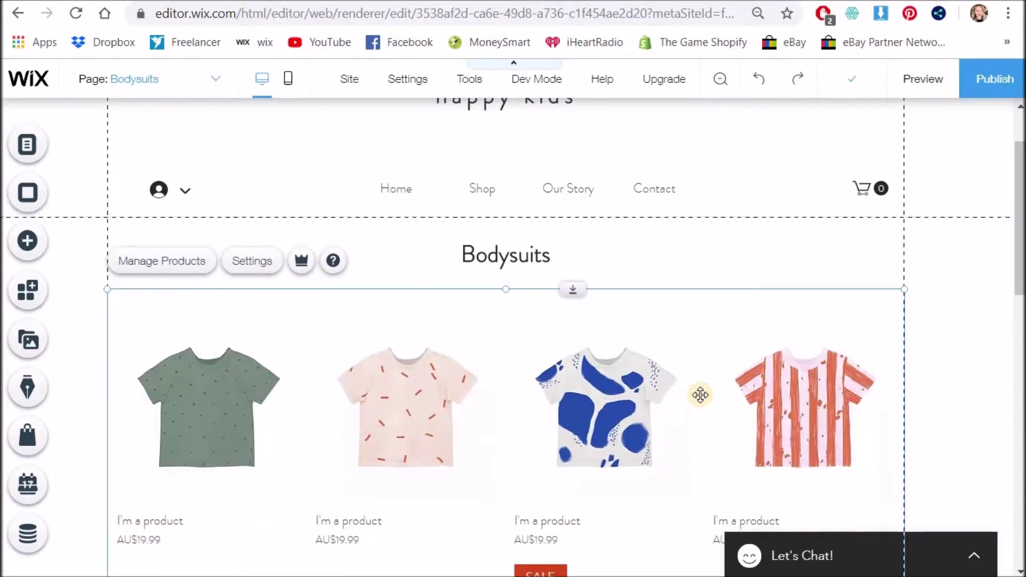
# - Select the Bodysuits page's four-column grid gallery of AU$19.99 t-shirts
pyautogui.scroll(-2, 700, 394)
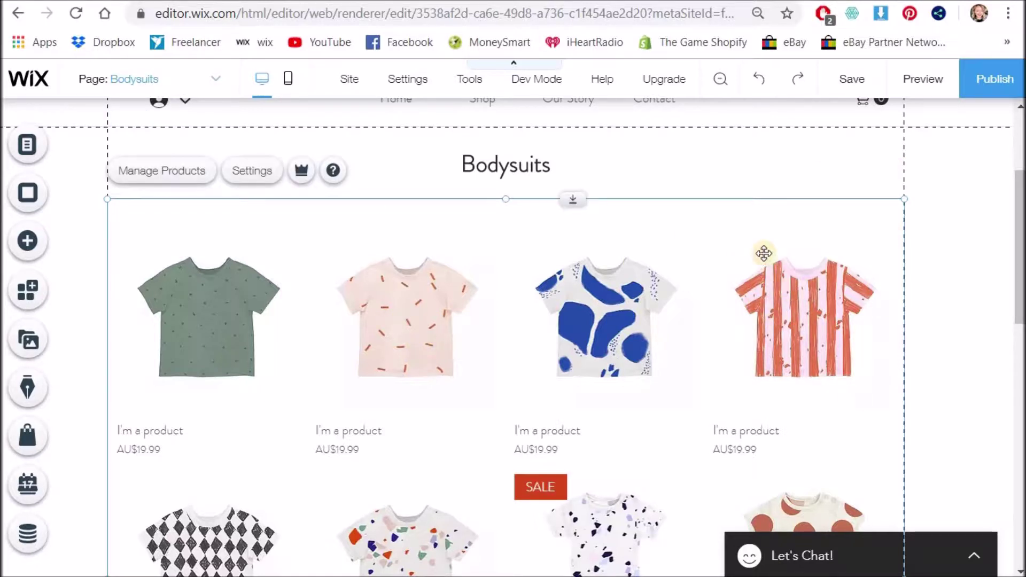
pyautogui.click(771, 156)
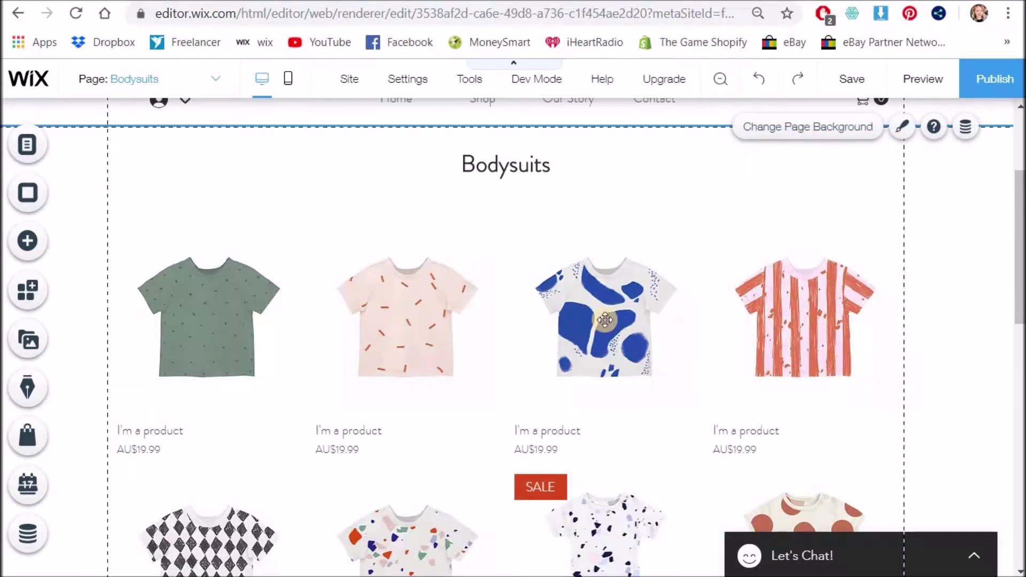
pyautogui.click(604, 292)
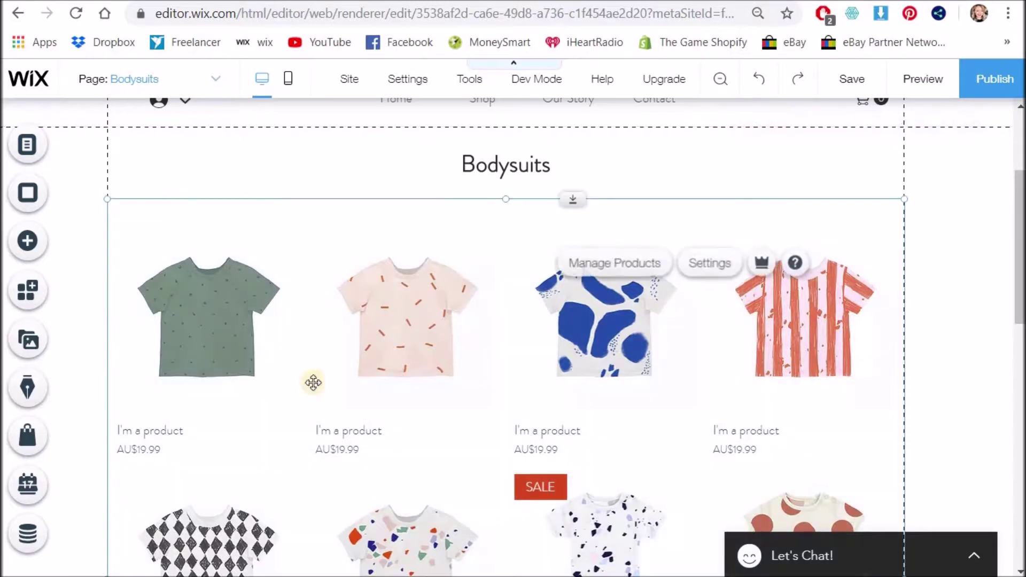
# - Set the Bodysuits page gallery's Collection to Bodysuits so it shows only bodysuit products
pyautogui.click(709, 263)
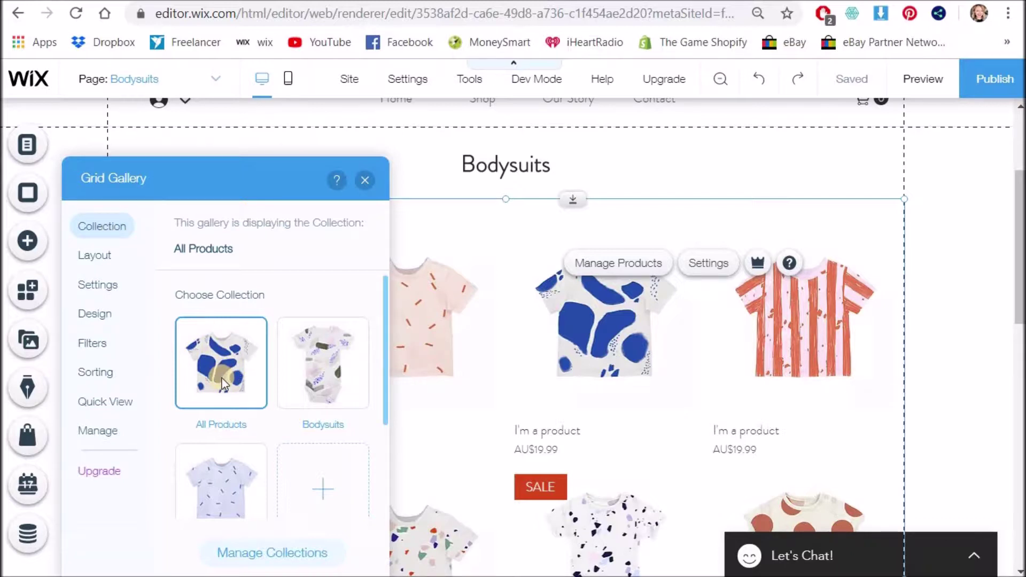
pyautogui.click(324, 363)
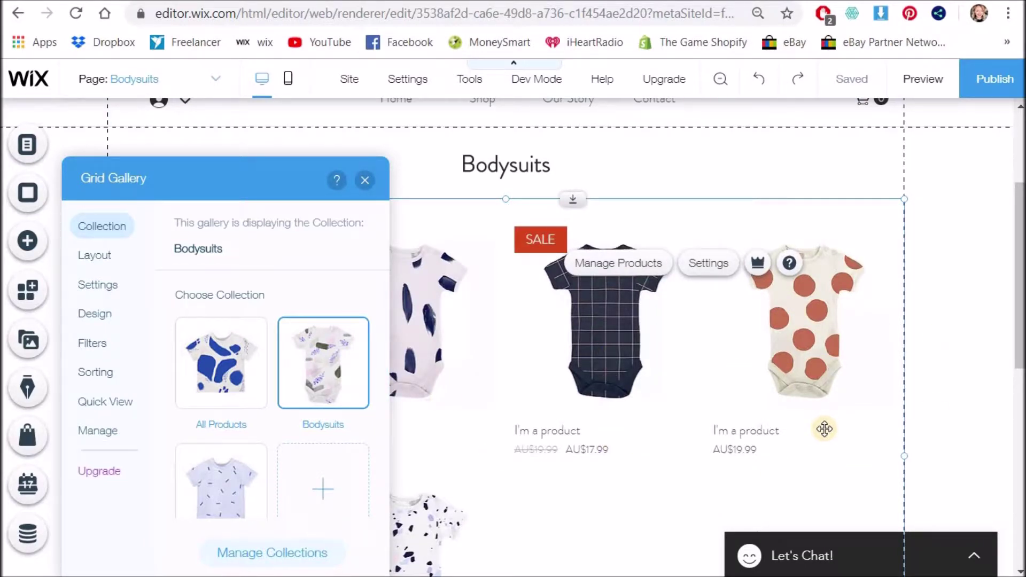
# - Turn on Stretch to full width in the grid gallery's Layout settings, with 0 px margins
pyautogui.click(96, 257)
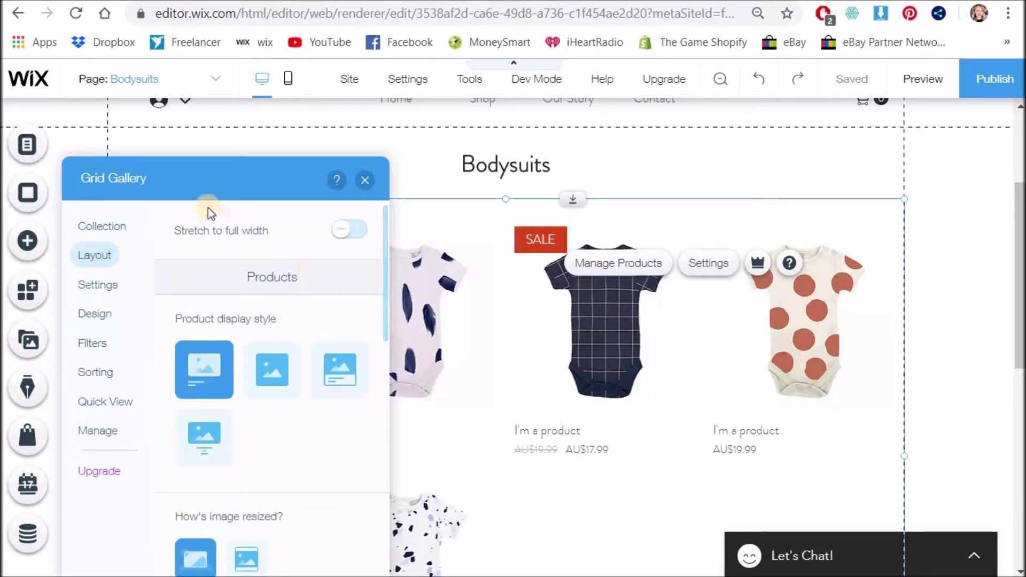
pyautogui.click(350, 231)
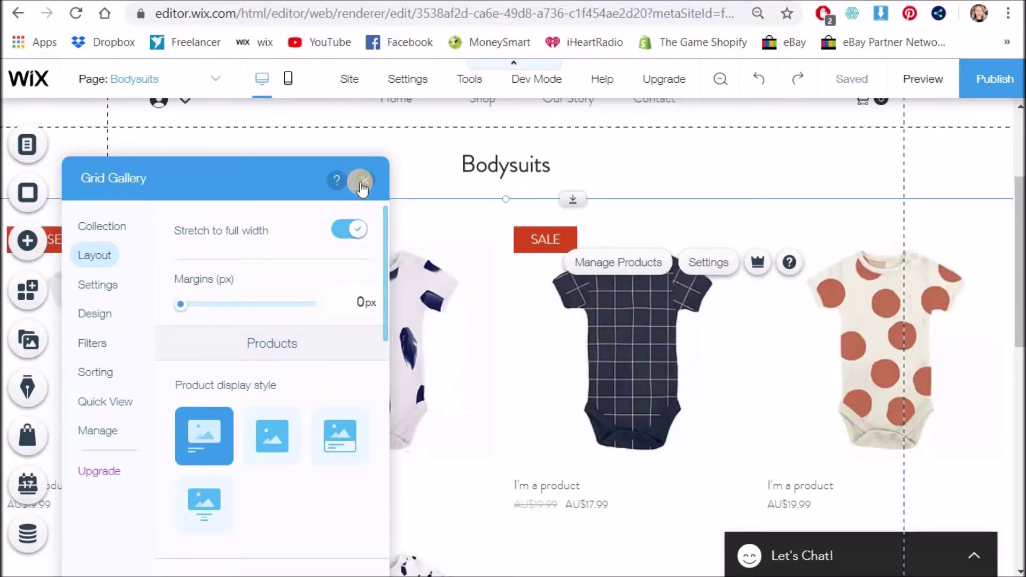
pyautogui.click(365, 180)
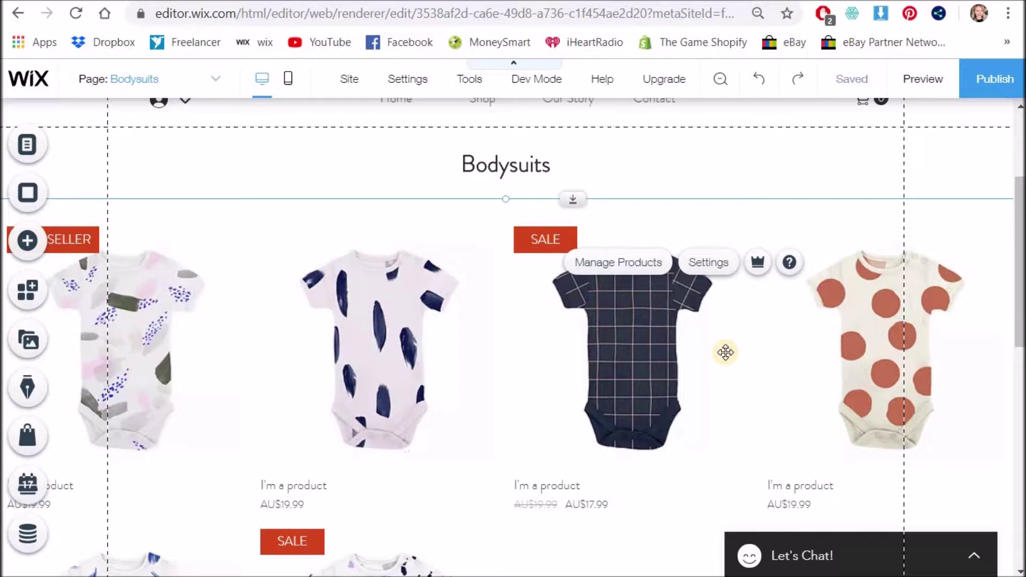
pyautogui.click(690, 261)
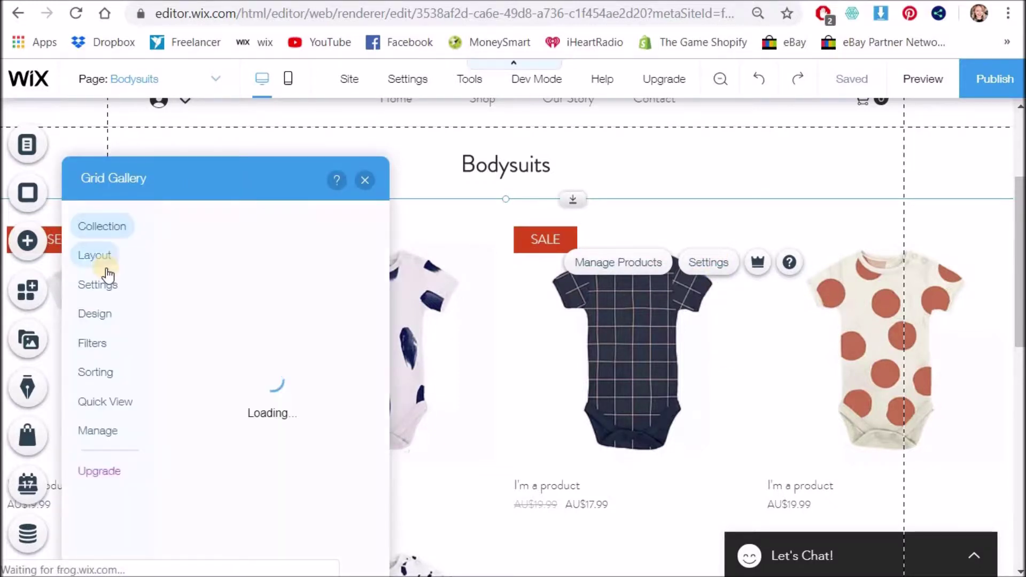
# - Choose the fourth product display style, with product names centred beneath each image
pyautogui.click(104, 259)
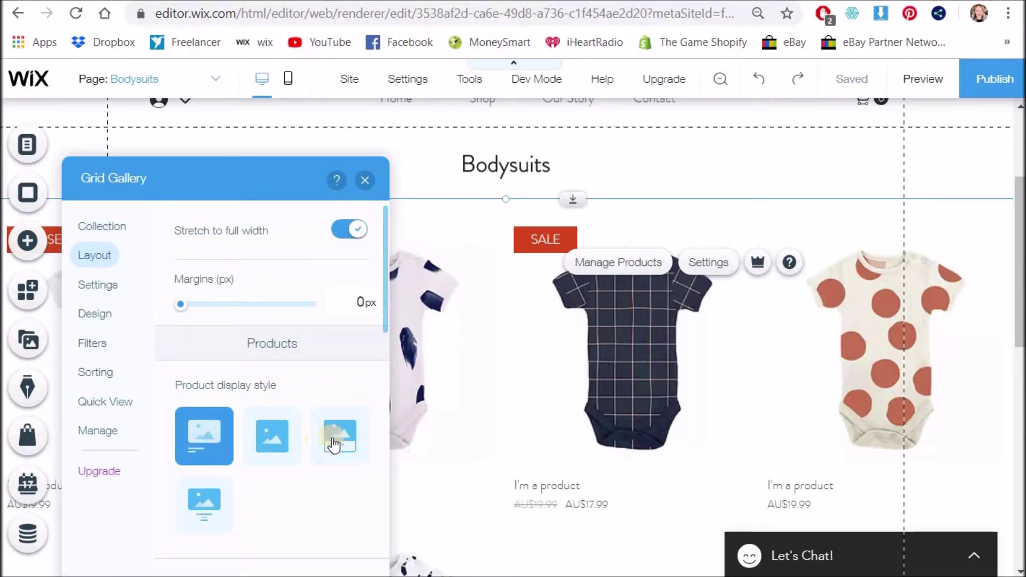
pyautogui.scroll(-3, 251, 321)
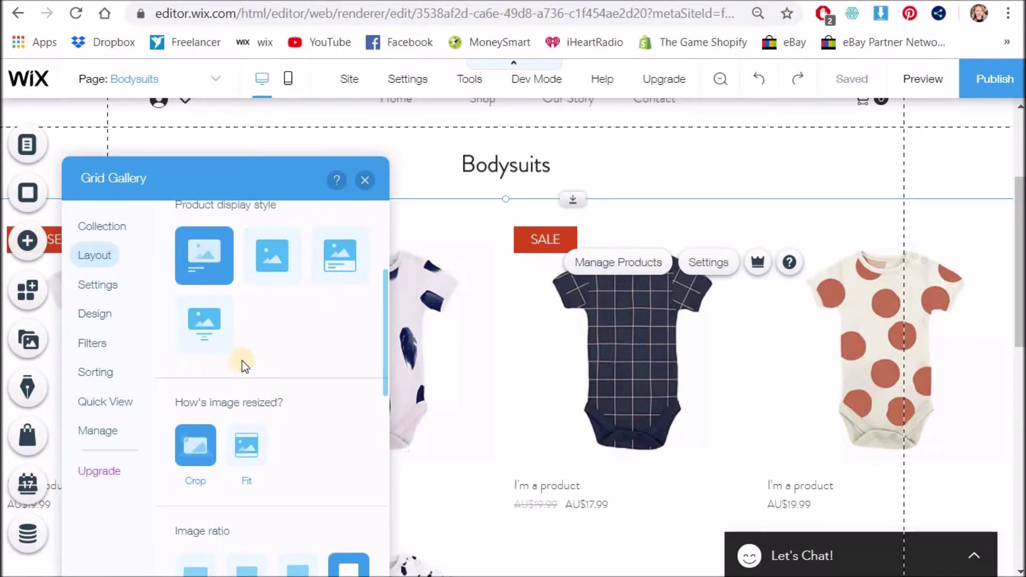
pyautogui.scroll(-4, 246, 428)
pyautogui.scroll(2, 374, 382)
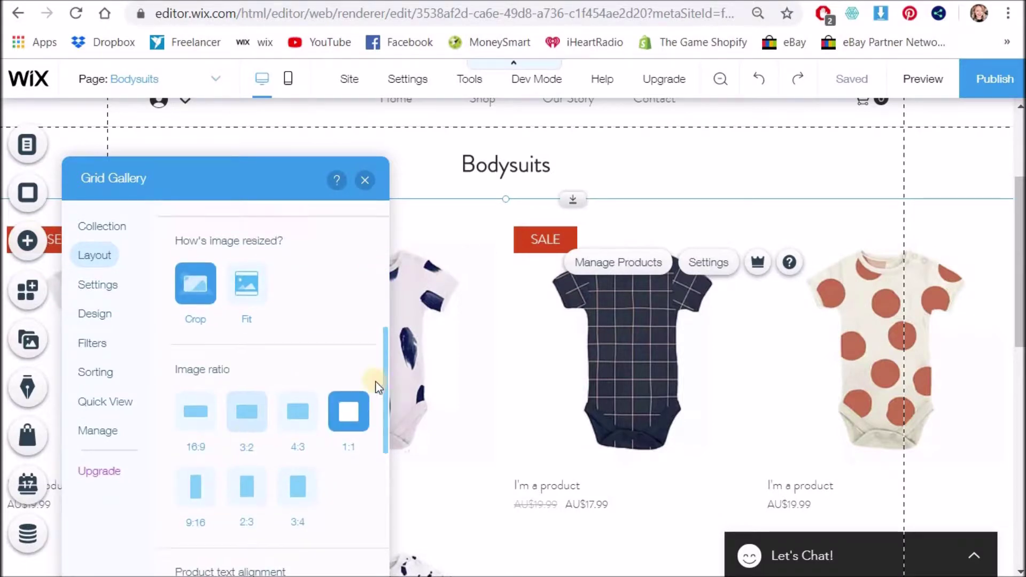
pyautogui.scroll(5, 357, 386)
pyautogui.scroll(-2, 210, 351)
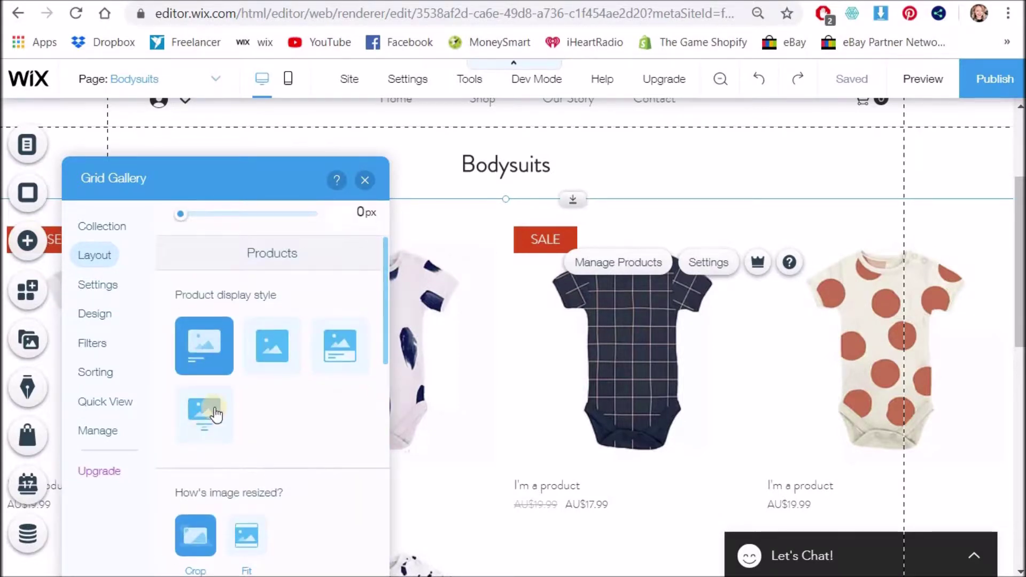
pyautogui.click(220, 411)
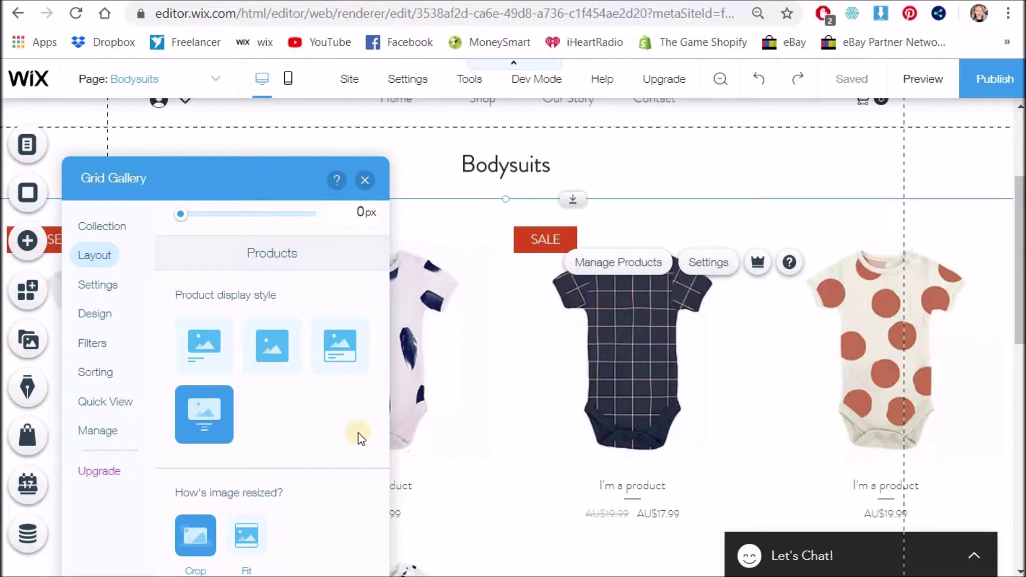
# - Set image resizing to Fit and increase the product grid to 12 rows
pyautogui.scroll(-3, 300, 459)
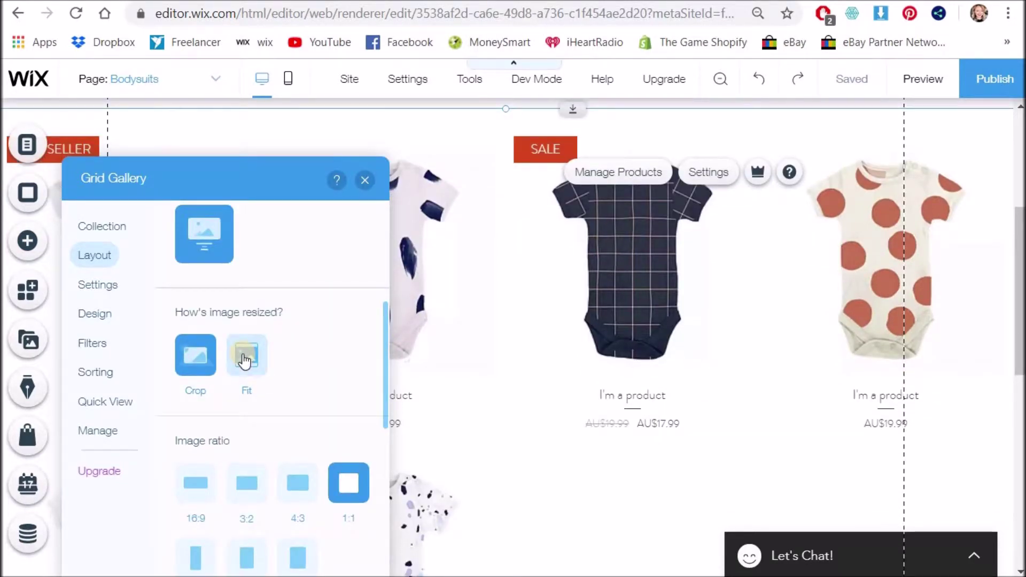
pyautogui.click(244, 358)
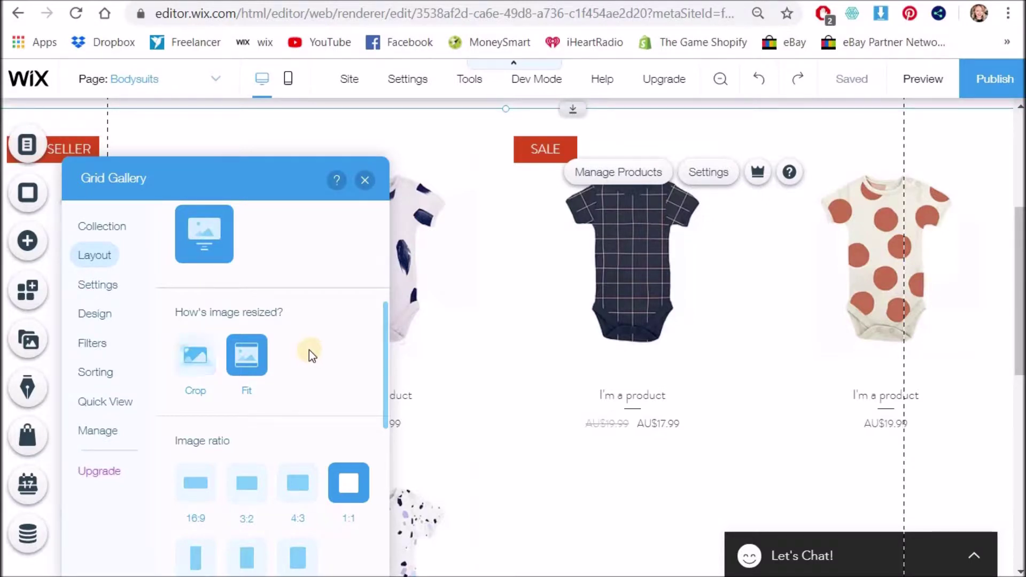
pyautogui.scroll(-3, 376, 401)
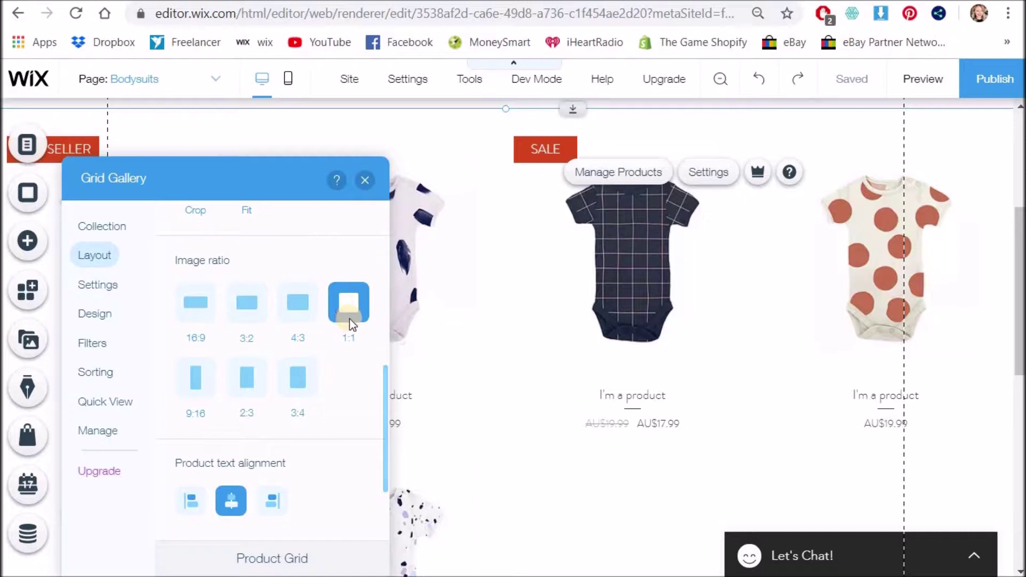
pyautogui.scroll(-3, 348, 353)
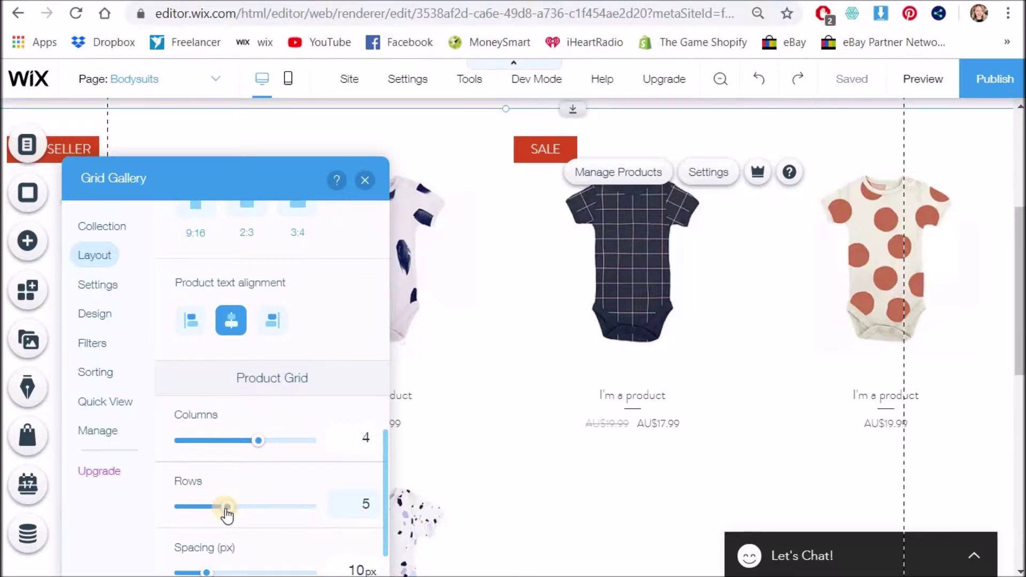
pyautogui.moveTo(226, 506); pyautogui.dragTo(329, 506)
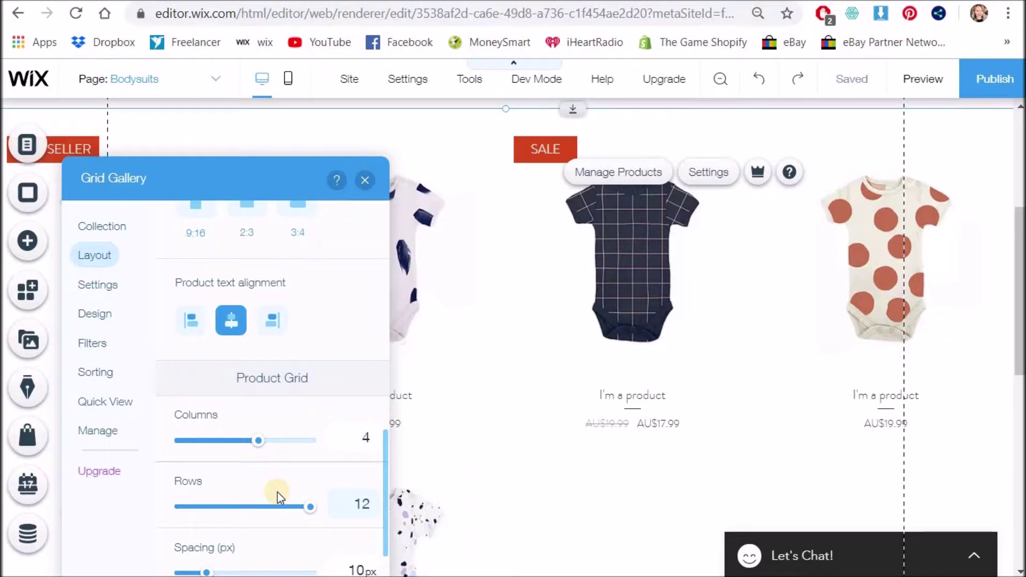
pyautogui.scroll(-1, 277, 492)
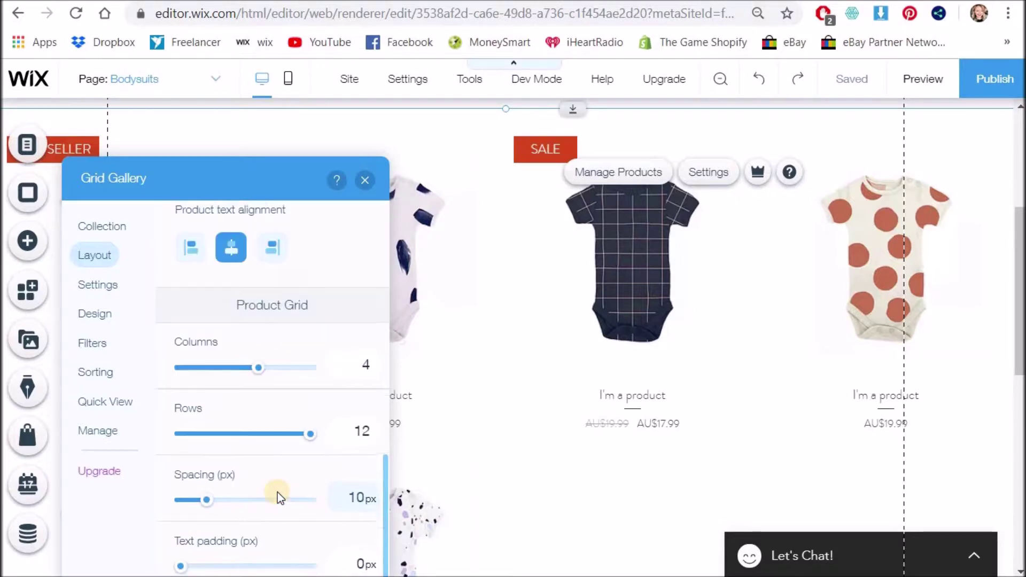
# - Review the gallery's hover and display settings, then move on to its Design options
pyautogui.click(101, 285)
pyautogui.scroll(2, 318, 416)
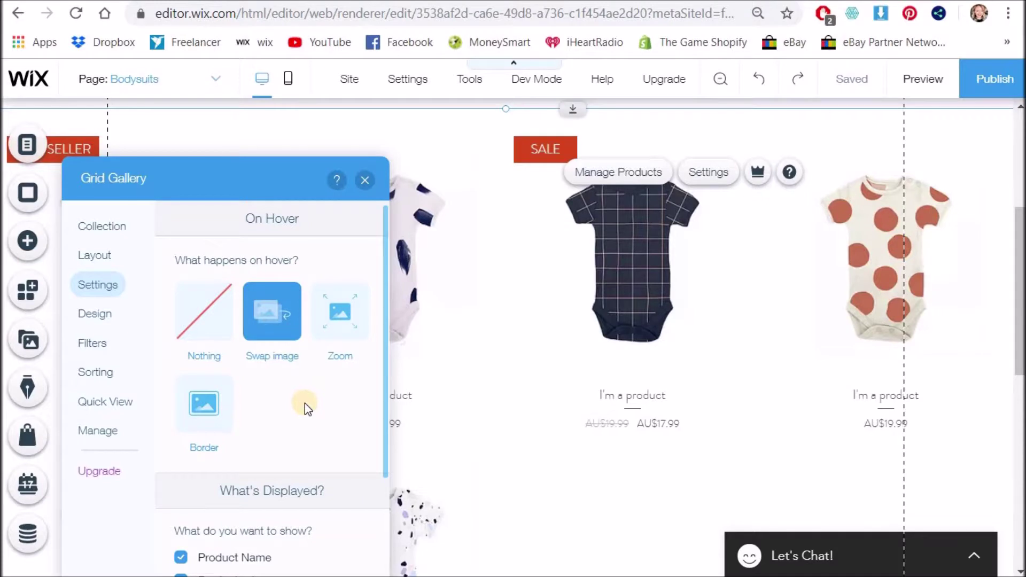
pyautogui.scroll(-3, 305, 403)
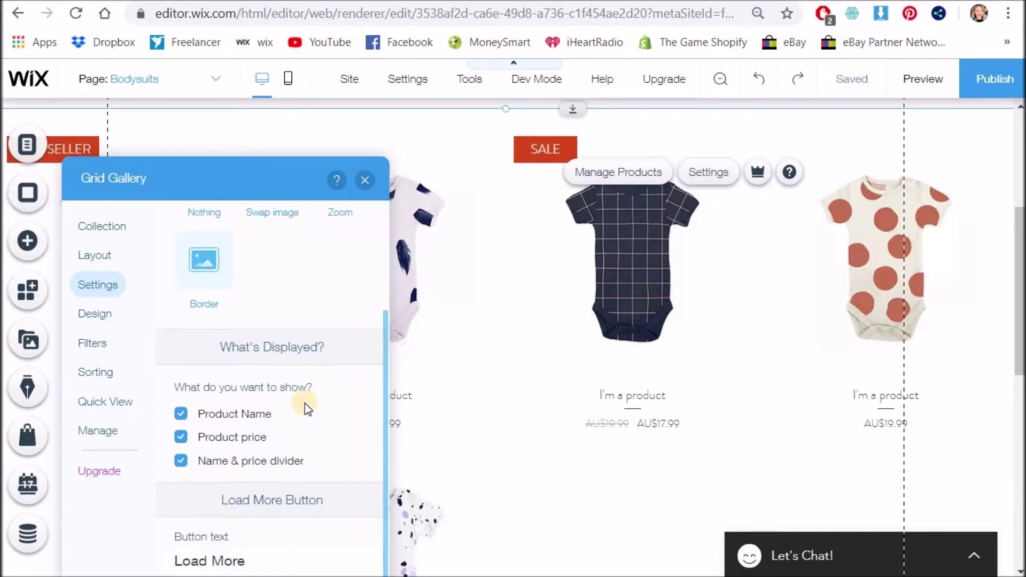
pyautogui.click(85, 316)
pyautogui.scroll(3, 277, 252)
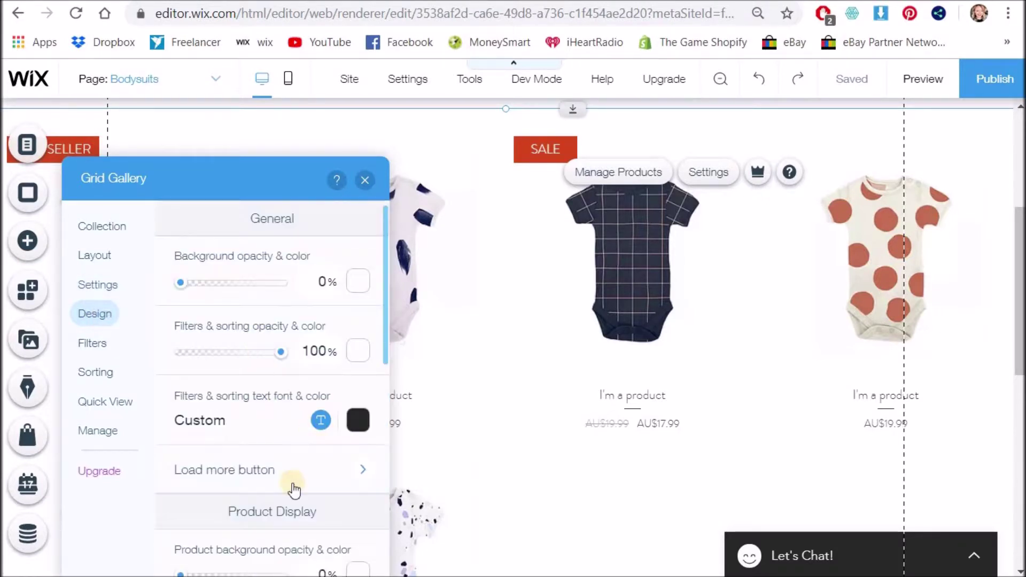
pyautogui.scroll(-5, 272, 481)
pyautogui.scroll(5, 268, 454)
# - Close the gallery settings and preview the full-width bodysuit gallery and Shop submenu
pyautogui.click(91, 348)
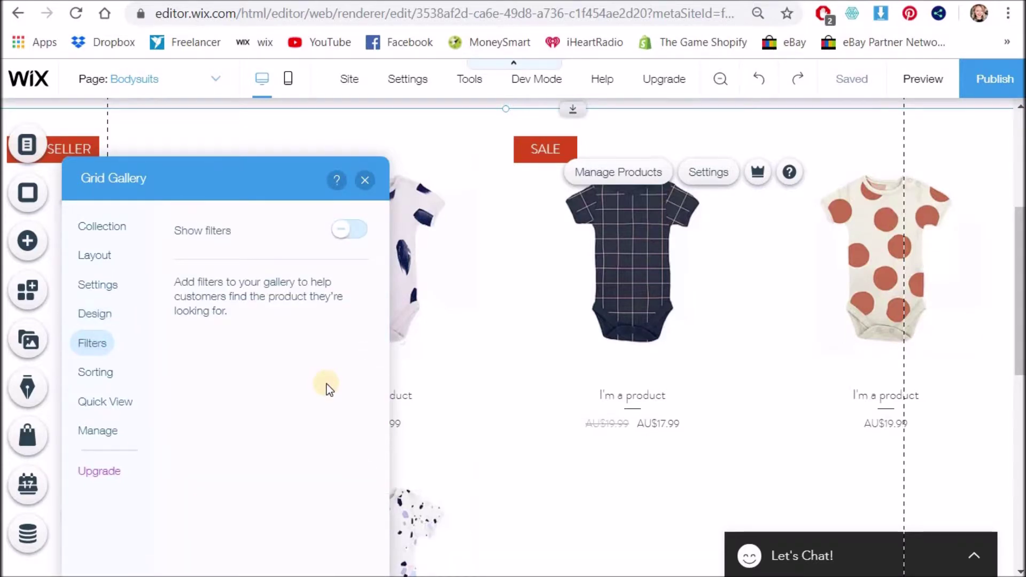
pyautogui.click(367, 181)
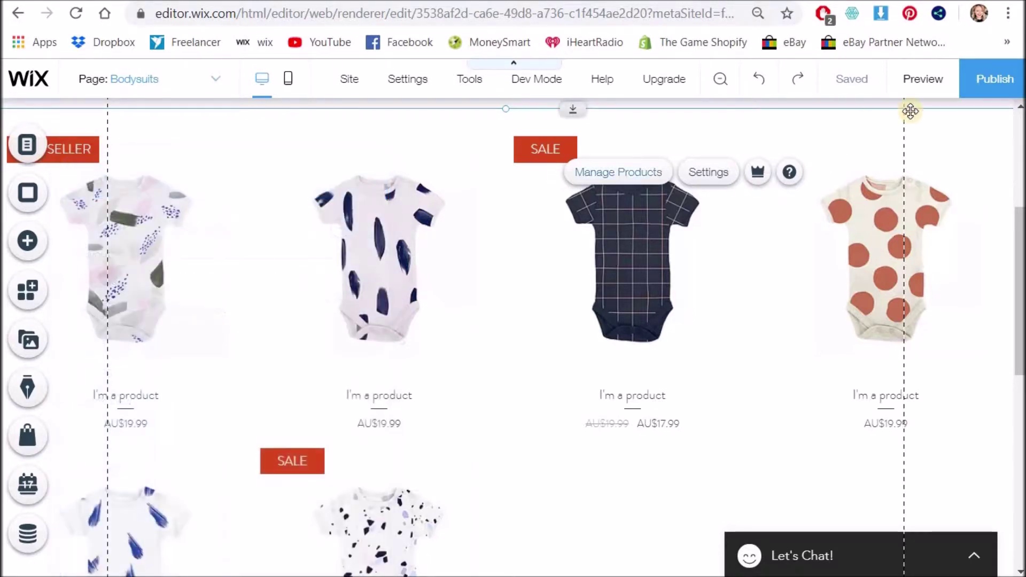
pyautogui.click(932, 92)
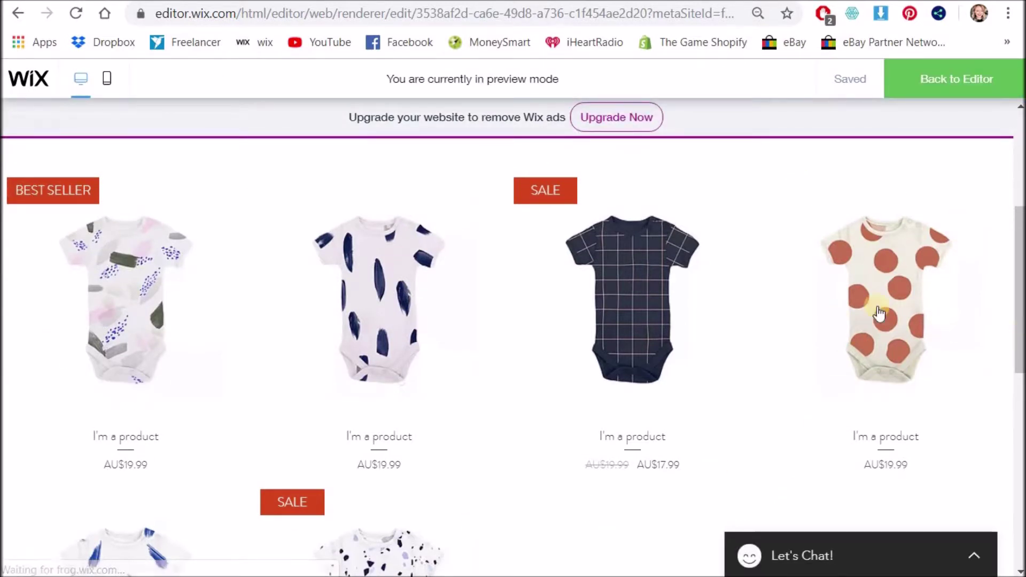
pyautogui.scroll(5, 816, 353)
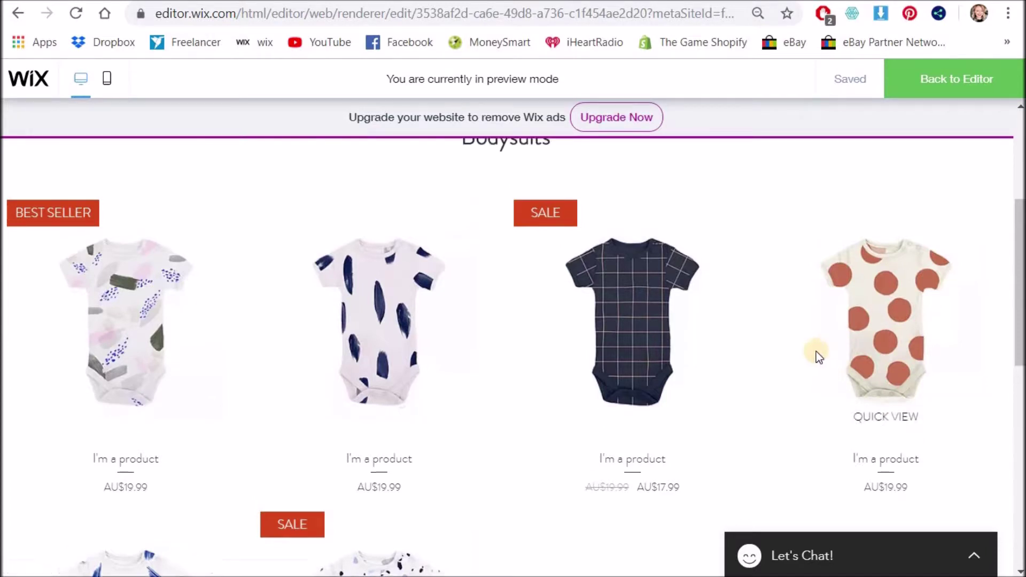
pyautogui.scroll(-3, 197, 306)
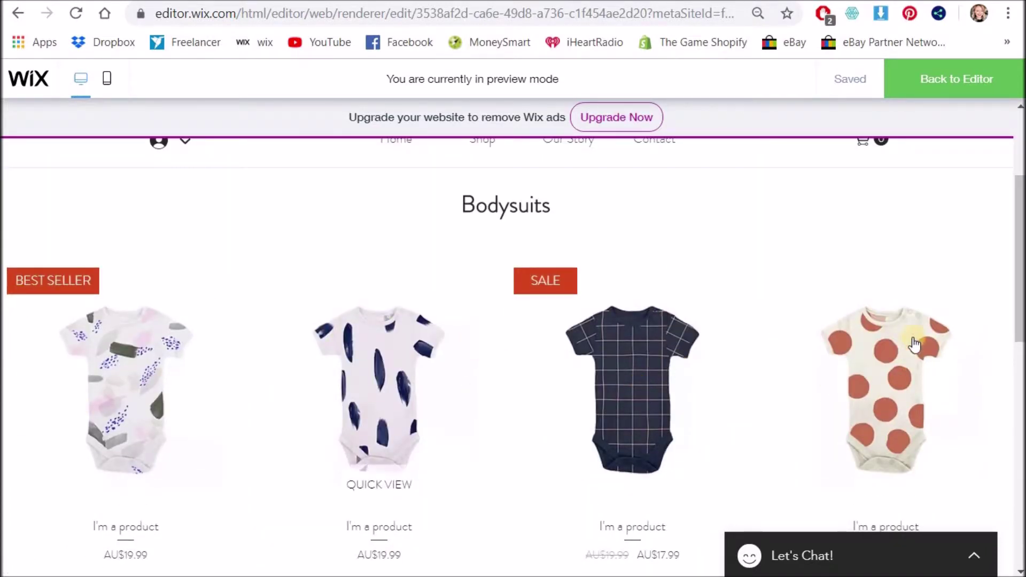
pyautogui.scroll(3, 745, 406)
pyautogui.moveTo(479, 315)
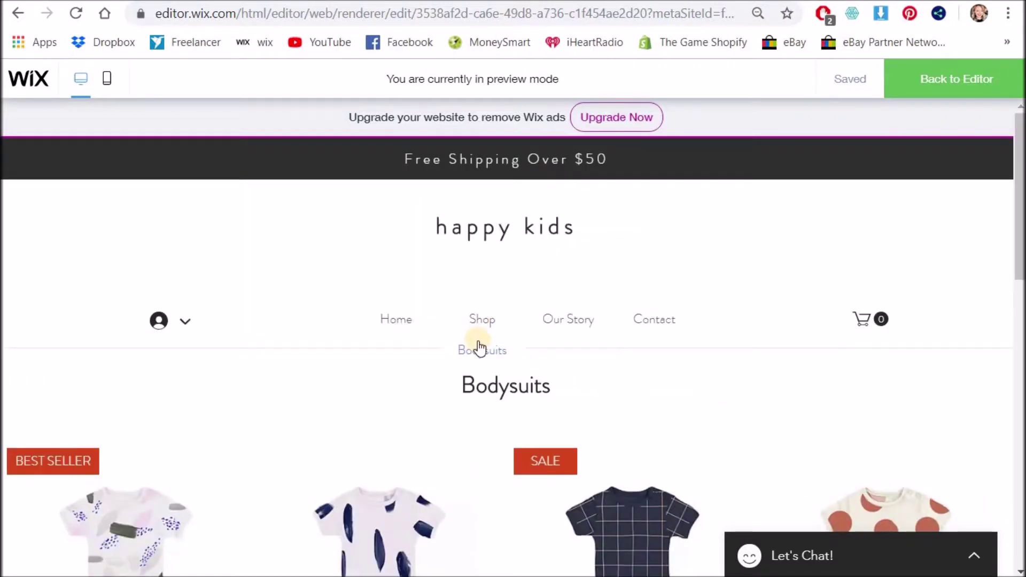
pyautogui.click(953, 80)
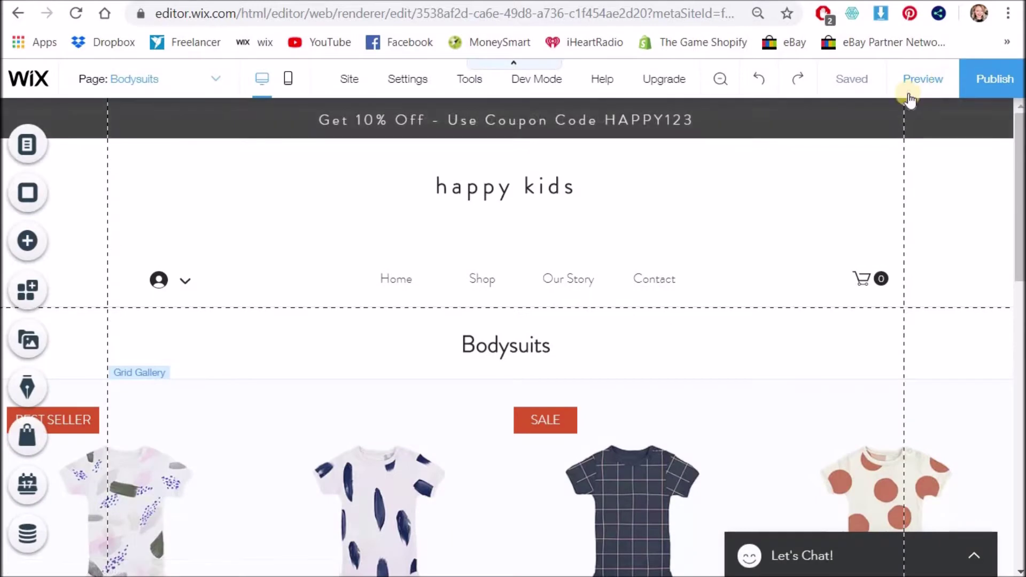
# - Switch on Show filters for the gallery and preview the page's Filter by sidebar
pyautogui.click(343, 230)
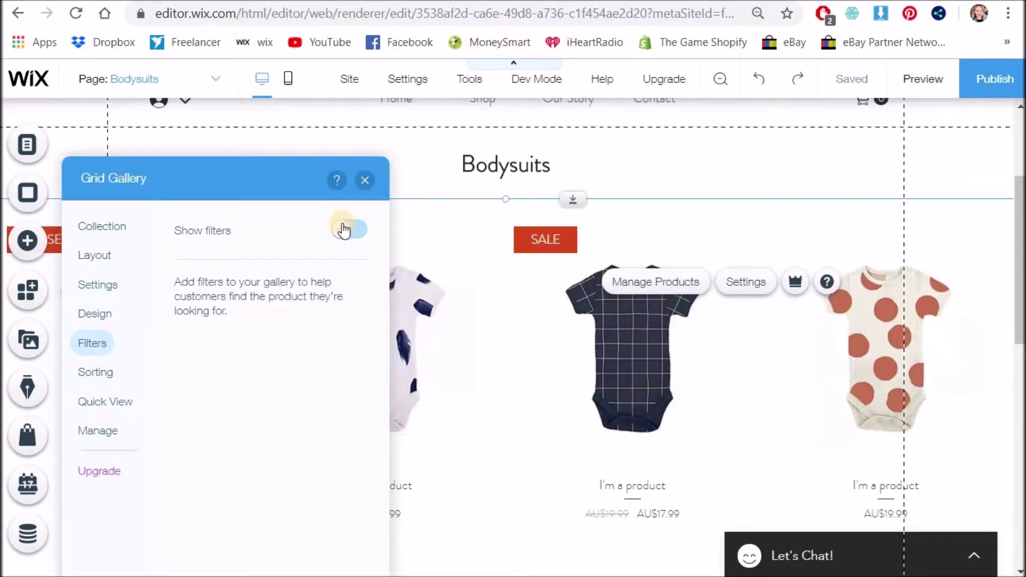
pyautogui.click(368, 180)
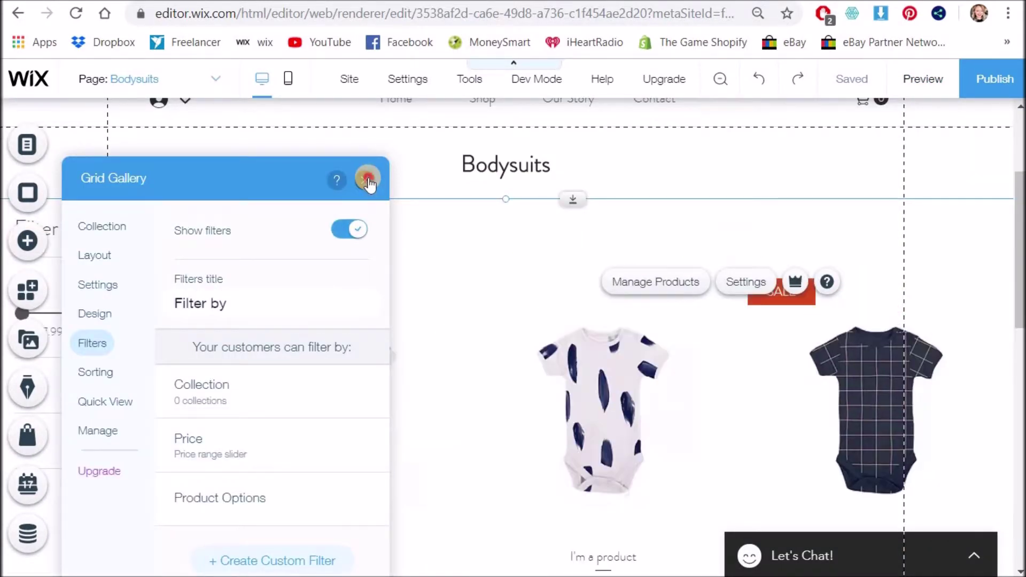
pyautogui.click(929, 79)
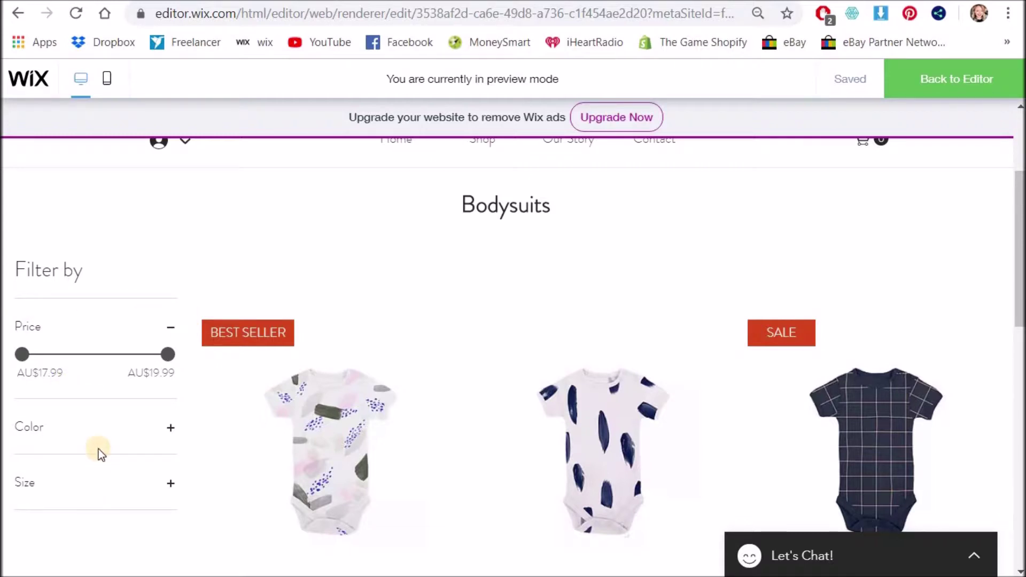
pyautogui.scroll(-3, 88, 422)
pyautogui.scroll(3, 89, 423)
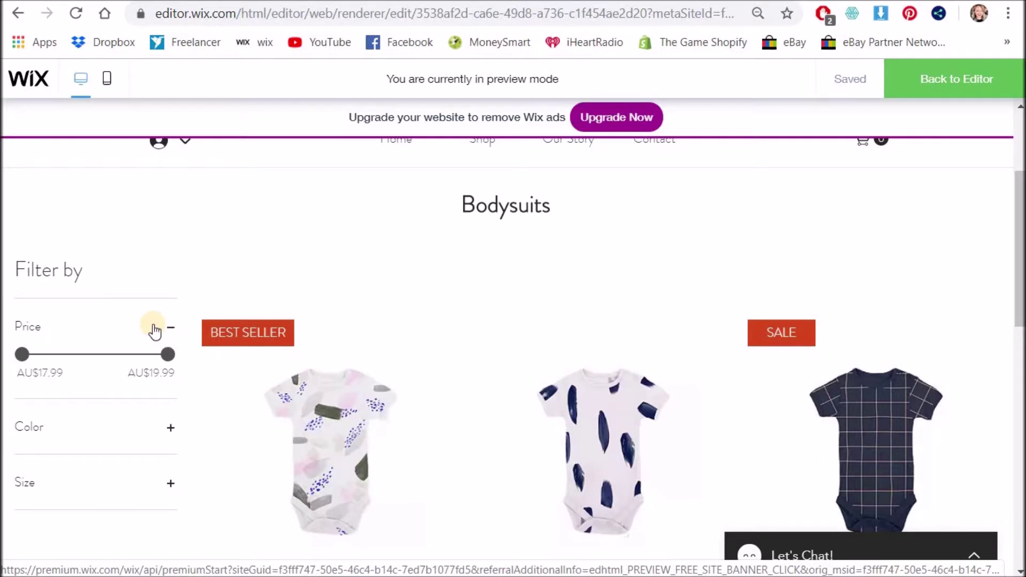
pyautogui.click(918, 81)
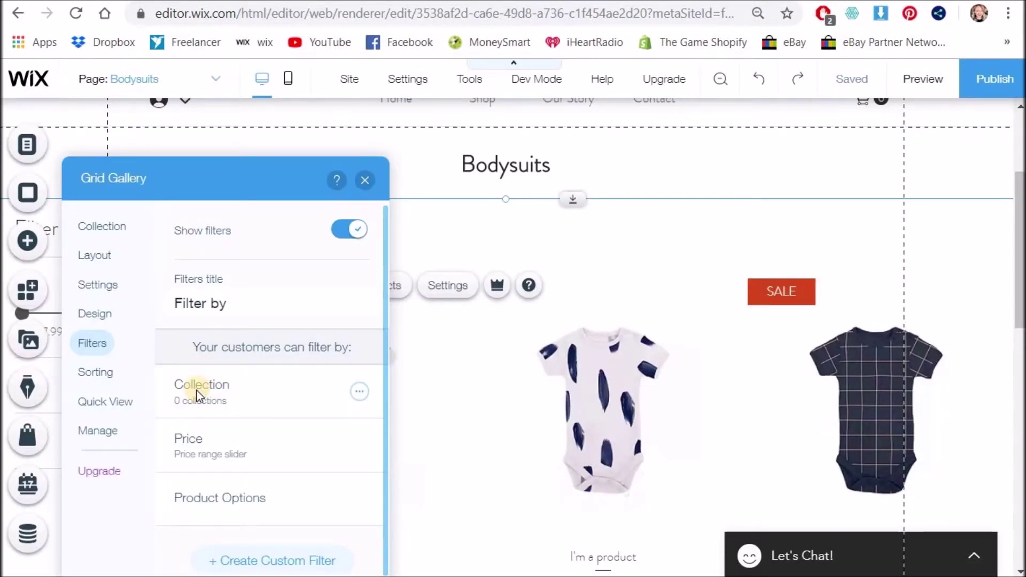
# - Open the Collection filter's edit page, clear its name, then return to the filter list
pyautogui.click(359, 390)
pyautogui.click(296, 415)
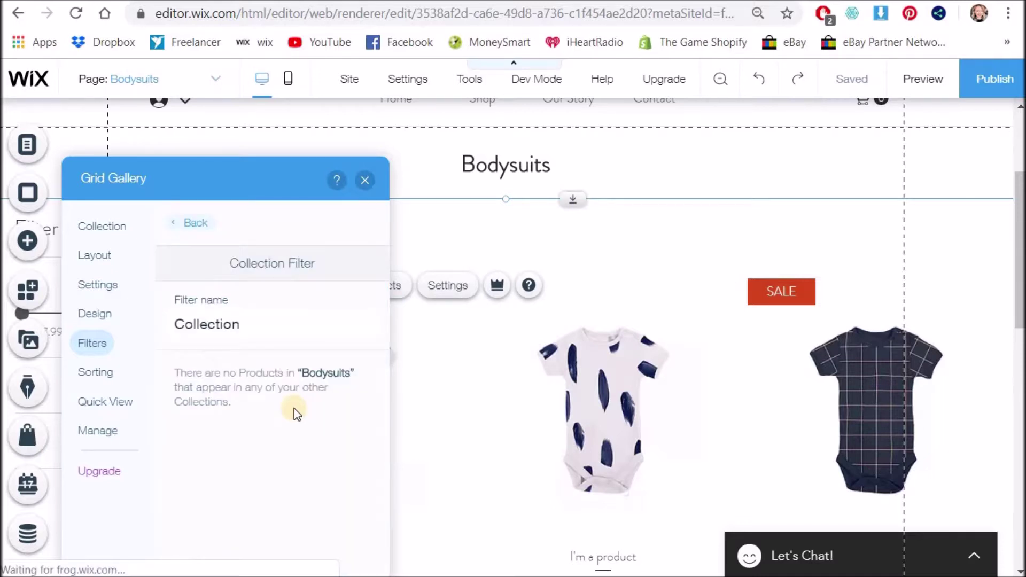
pyautogui.click(250, 321)
pyautogui.hotkey('ctrl', 'a')
pyautogui.press('BackSpace')
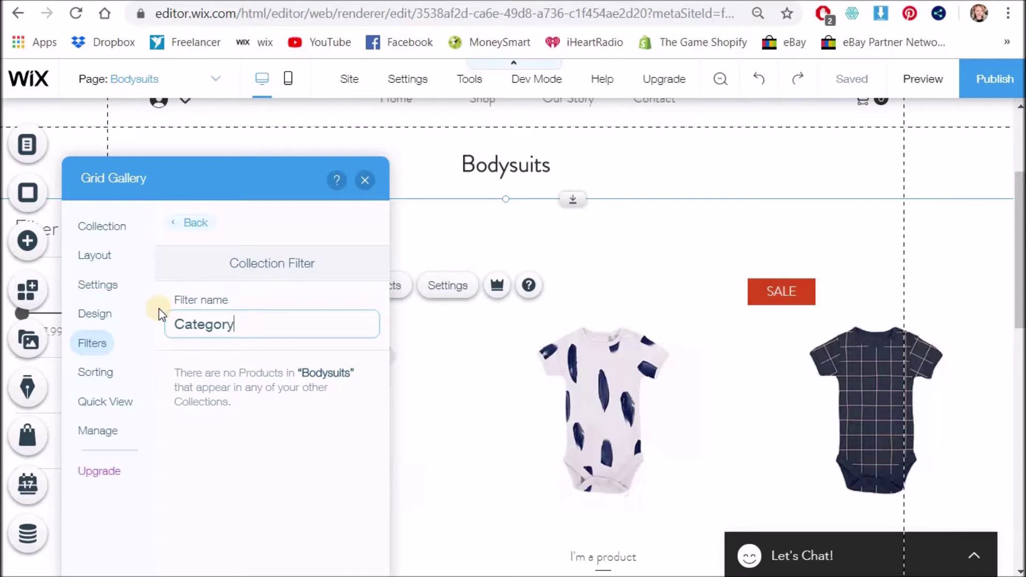
pyautogui.click(201, 227)
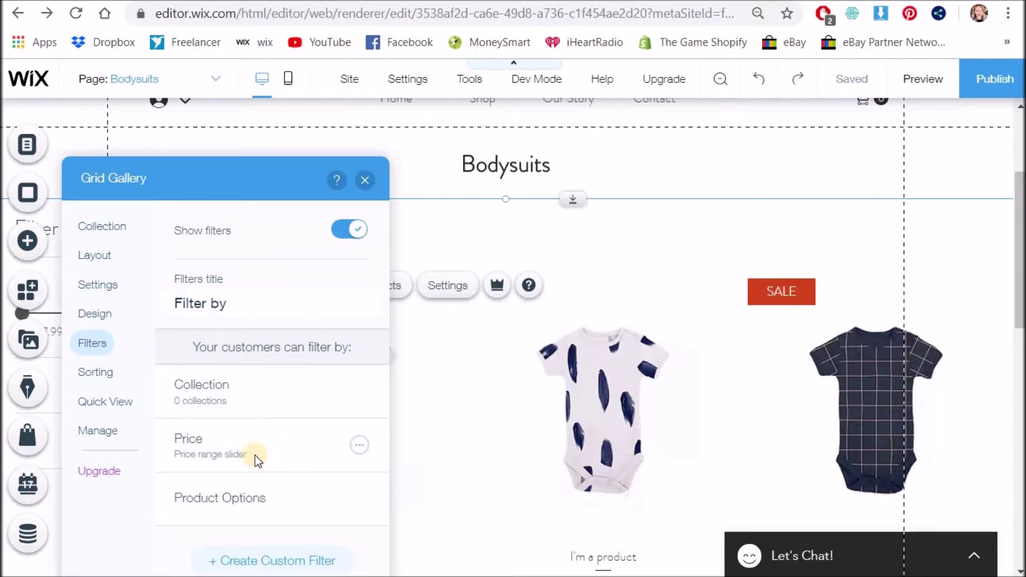
pyautogui.scroll(-1, 272, 480)
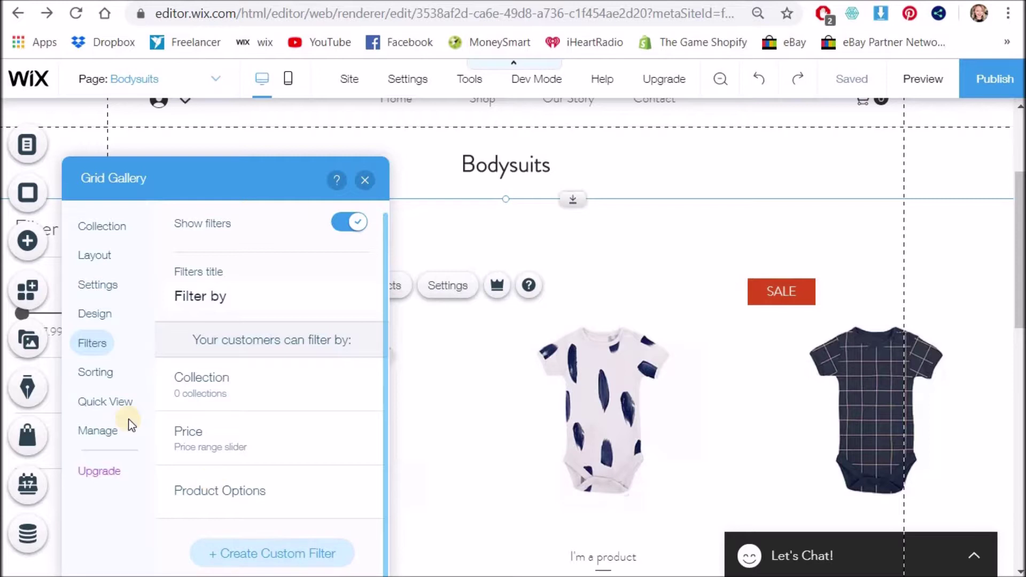
pyautogui.click(97, 373)
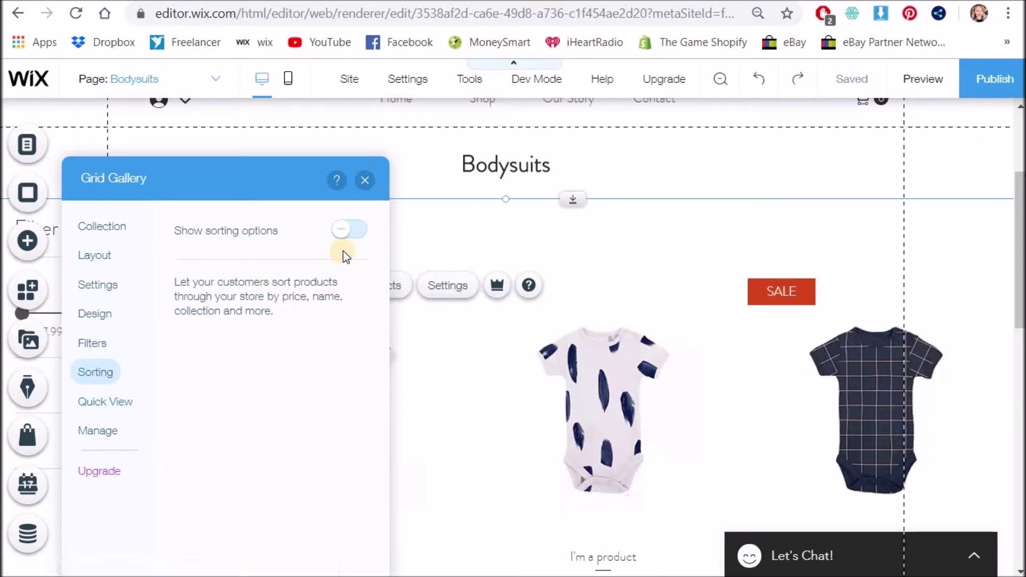
# - Turn on customer sorting options and switch off Quick View for the Bodysuits gallery
pyautogui.click(344, 230)
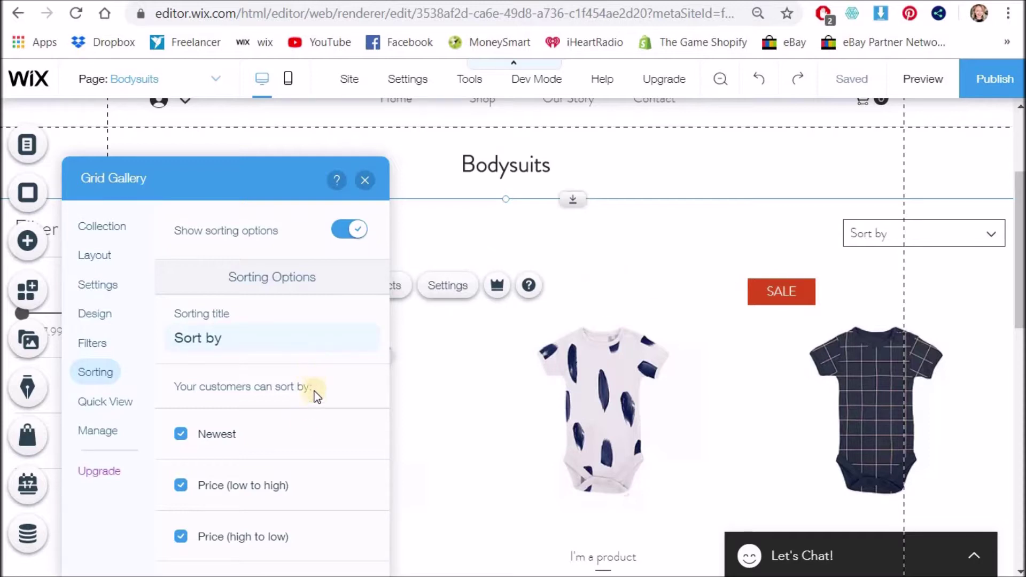
pyautogui.scroll(-1, 313, 398)
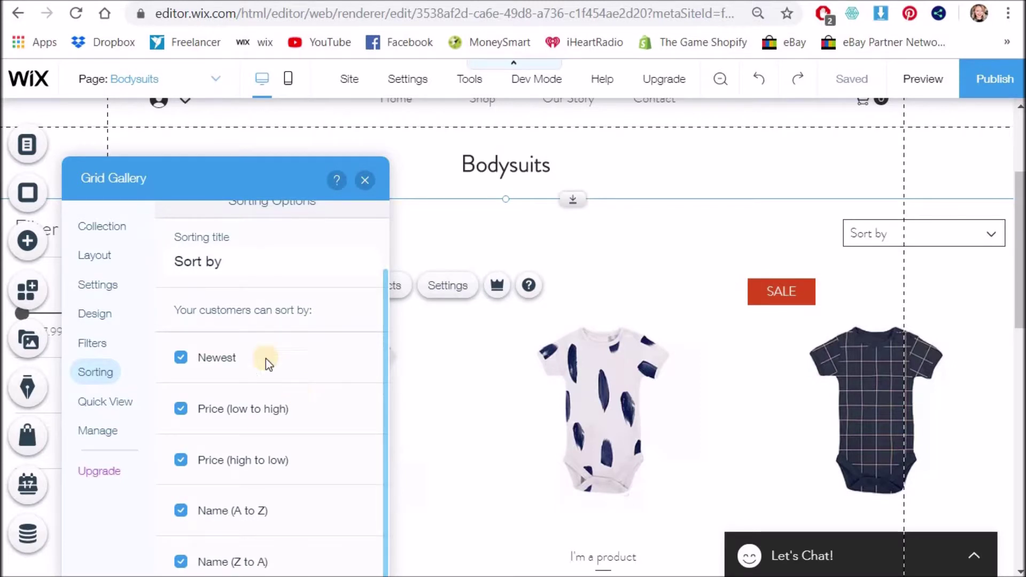
pyautogui.click(98, 399)
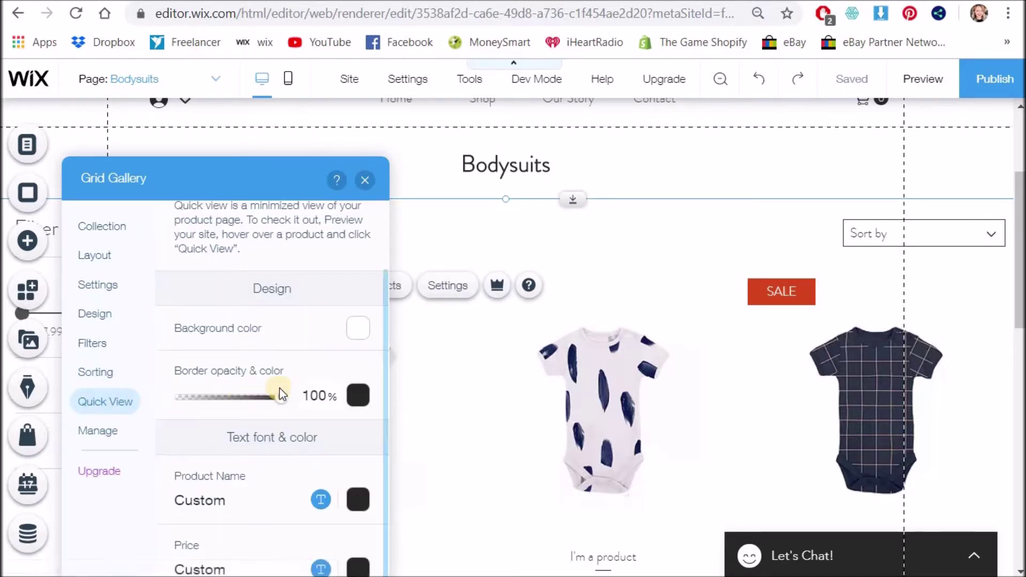
pyautogui.scroll(2, 280, 395)
pyautogui.click(355, 231)
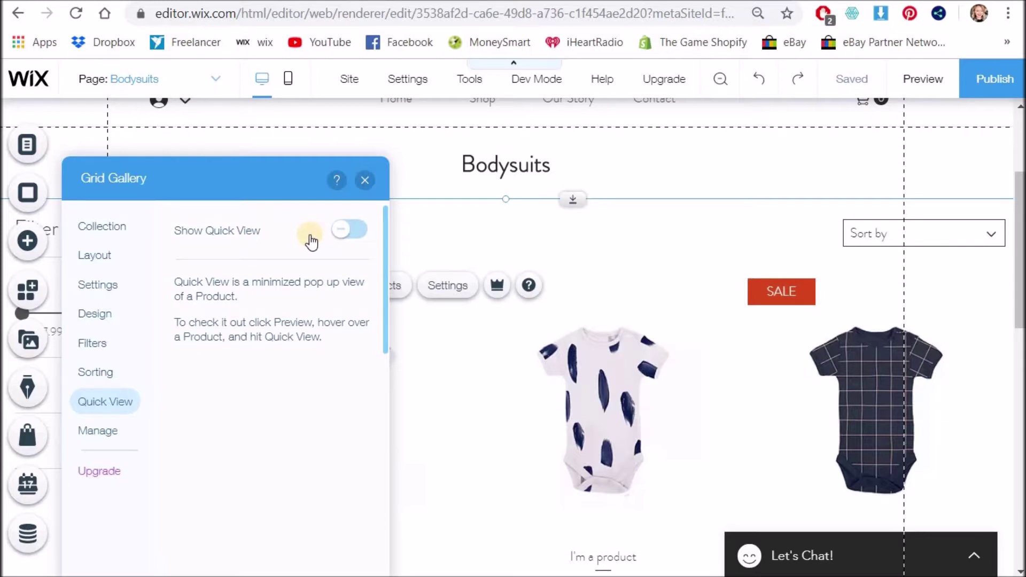
pyautogui.click(101, 430)
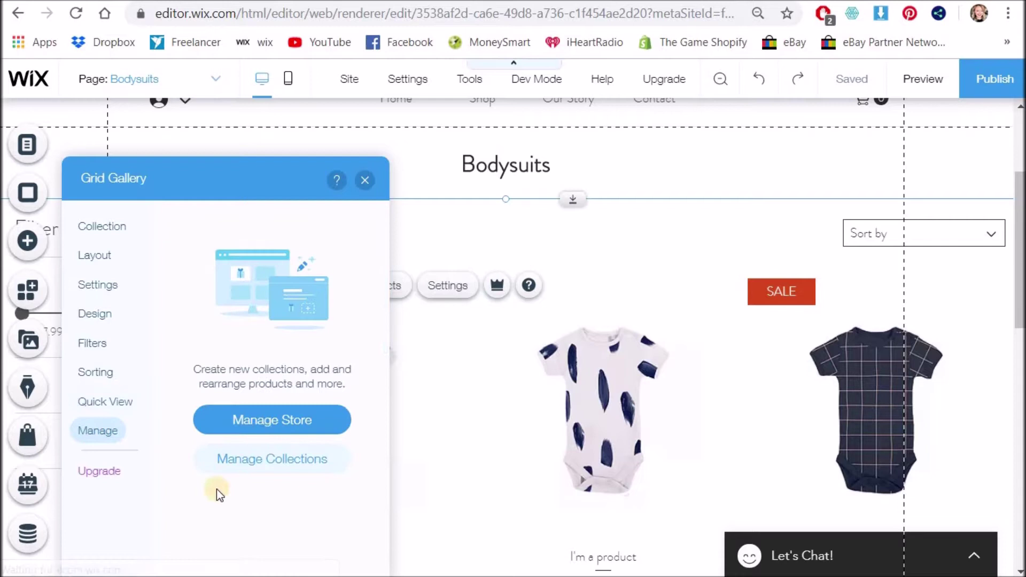
# - Preview the Bodysuits page to check the Sort by dropdown beside the Filter by sidebar
pyautogui.click(365, 180)
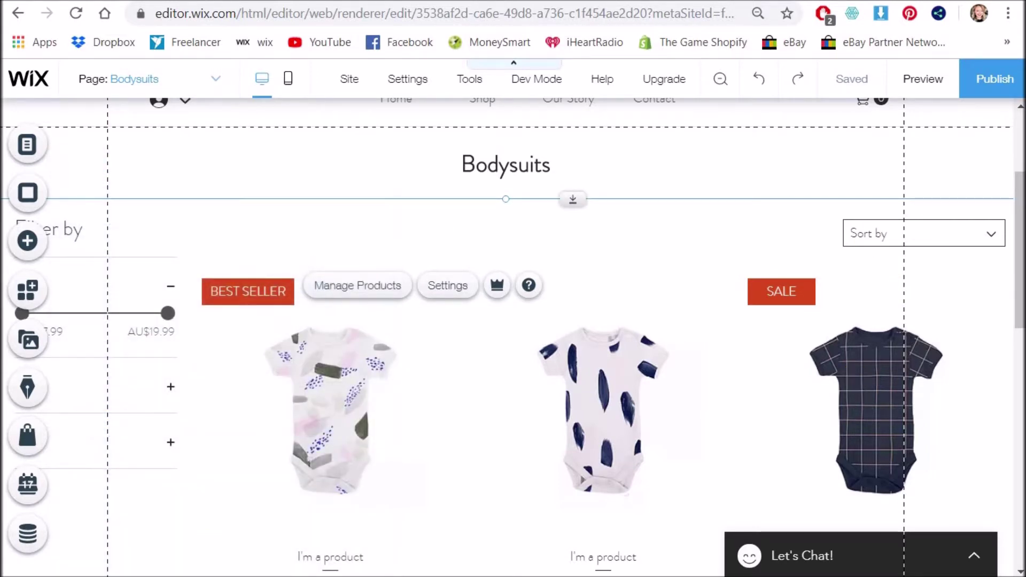
pyautogui.click(935, 80)
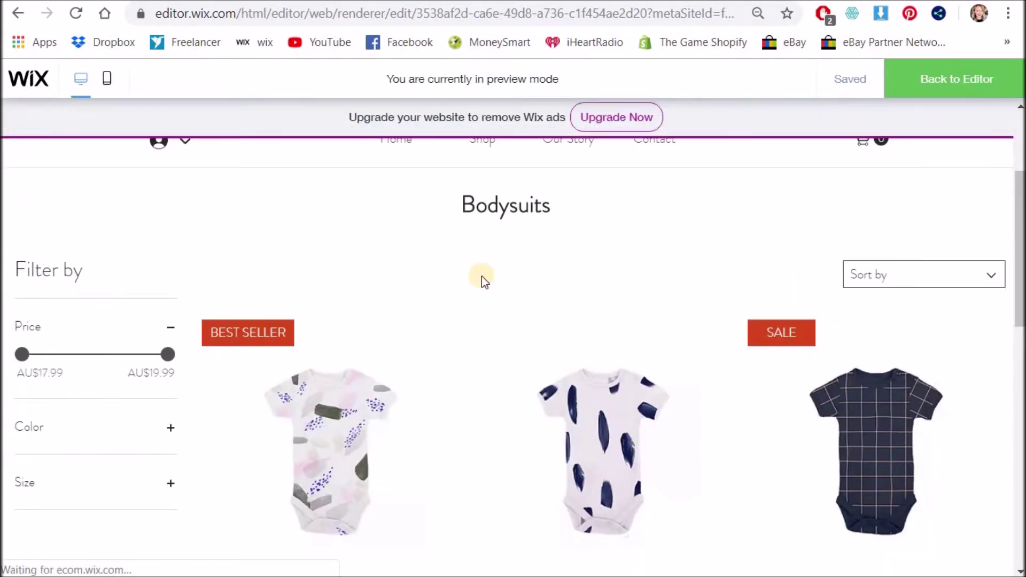
pyautogui.scroll(-10, 865, 393)
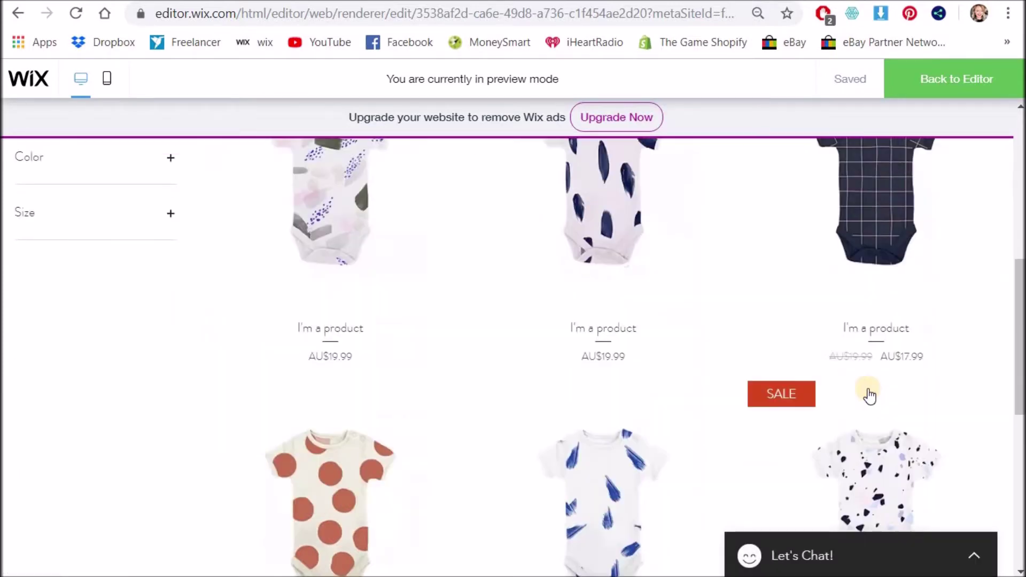
pyautogui.scroll(10, 870, 390)
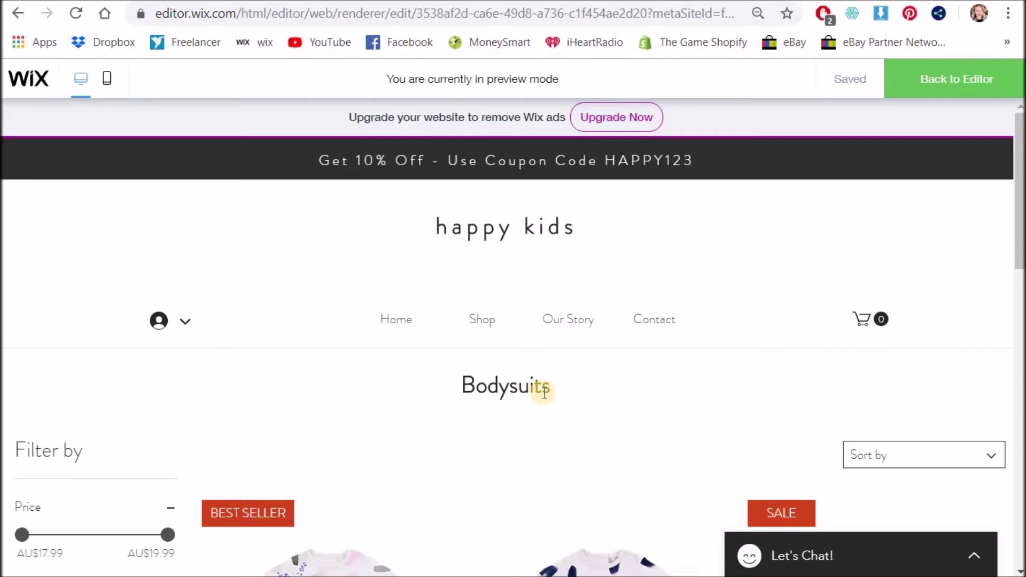
pyautogui.click(971, 80)
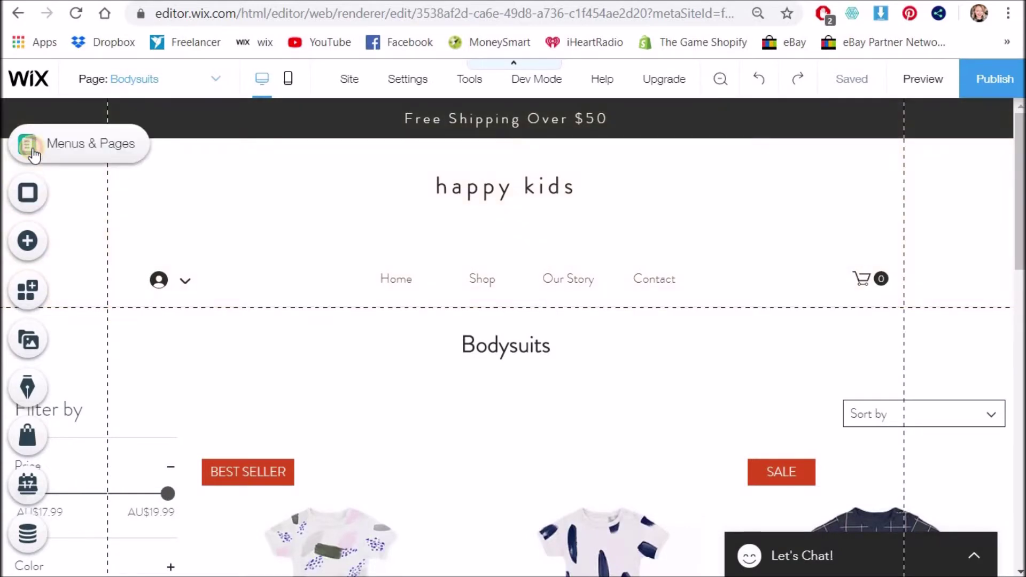
# - In Menus & Pages, bring up the page options menu for the Bodysuits subpage under Shop
pyautogui.click(28, 145)
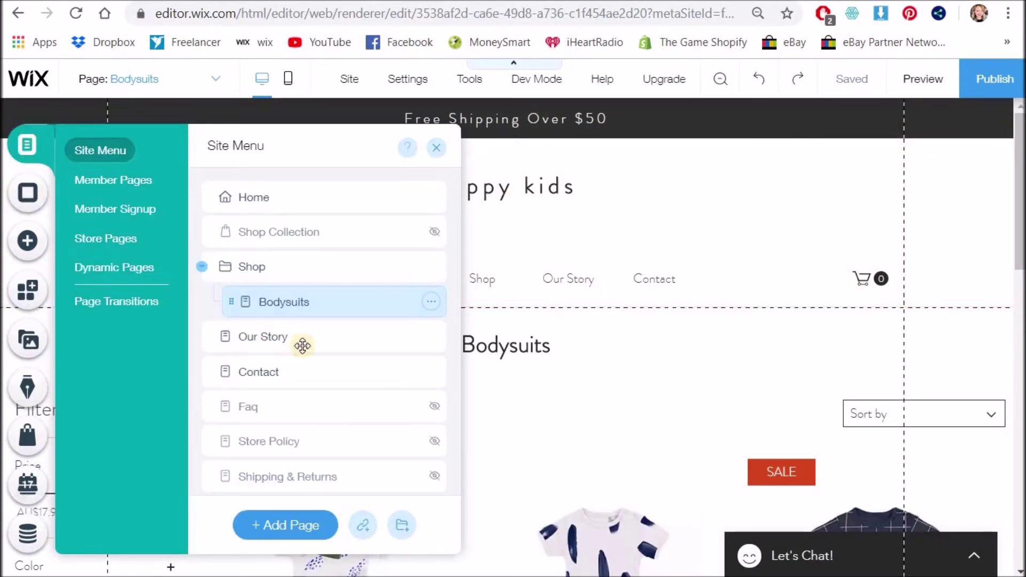
pyautogui.click(431, 304)
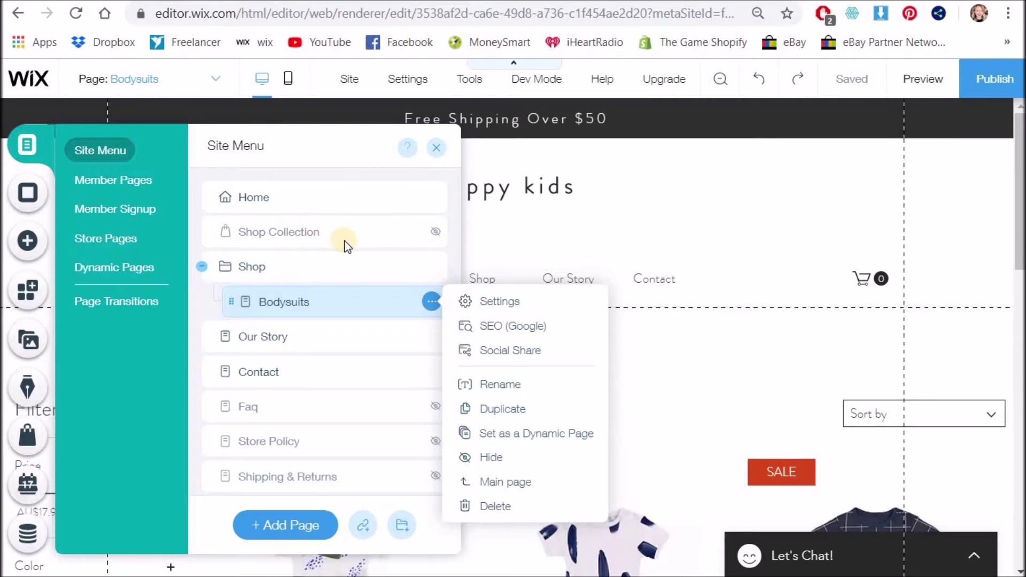
pyautogui.click(360, 229)
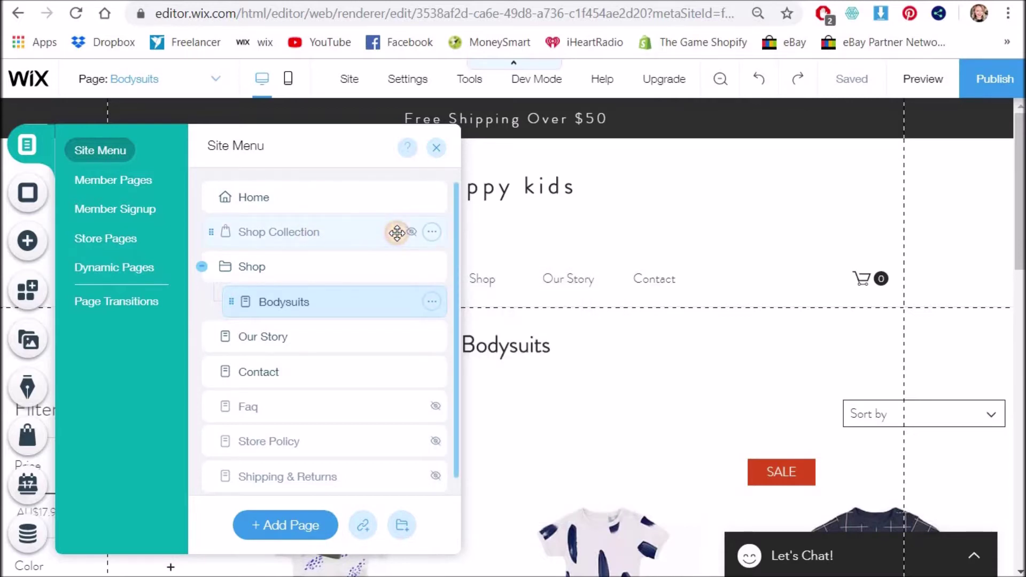
pyautogui.click(432, 232)
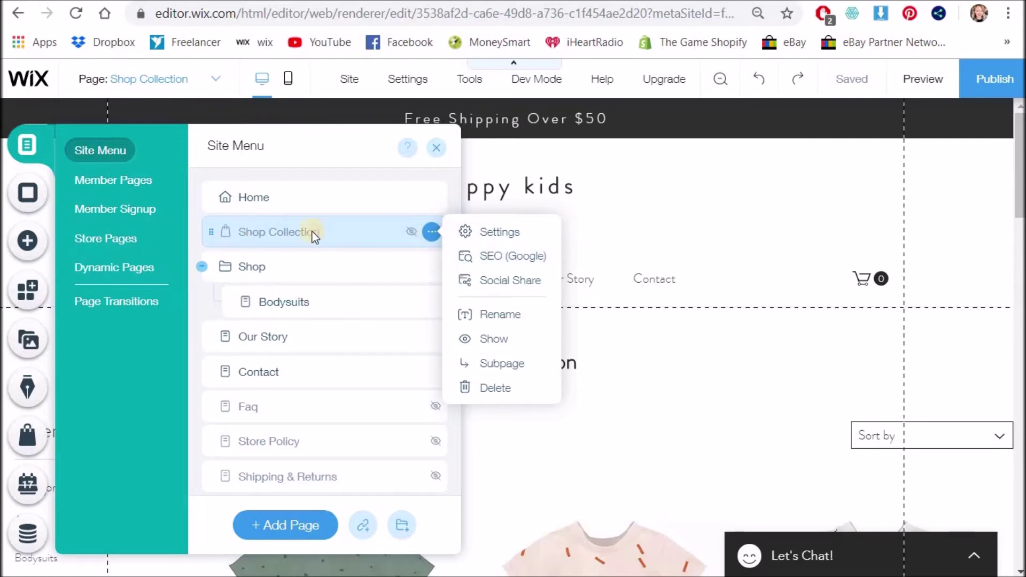
pyautogui.click(339, 303)
pyautogui.click(428, 303)
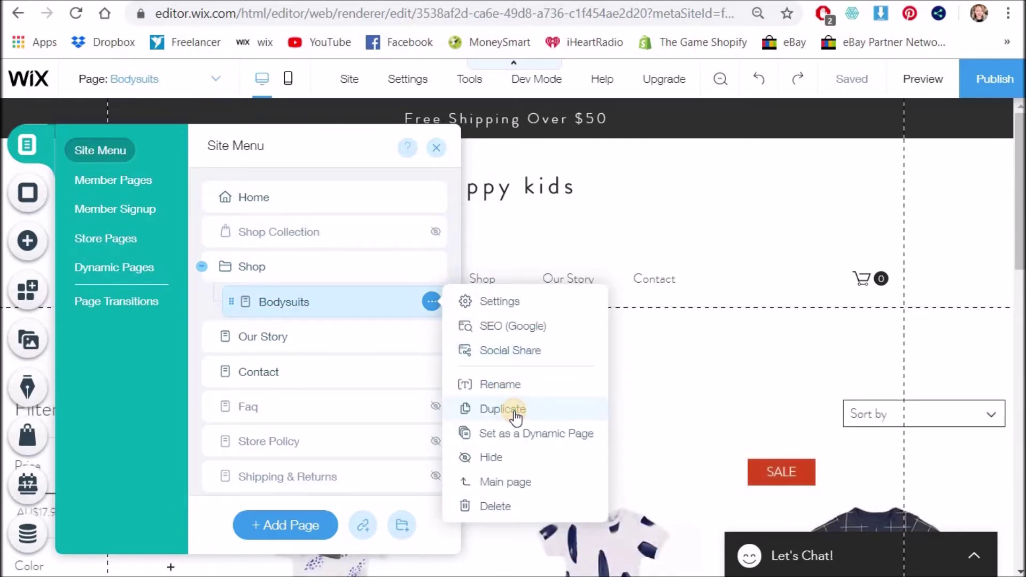
# - Duplicate the Bodysuits page and name the copy 'T-Shirts'
pyautogui.click(514, 411)
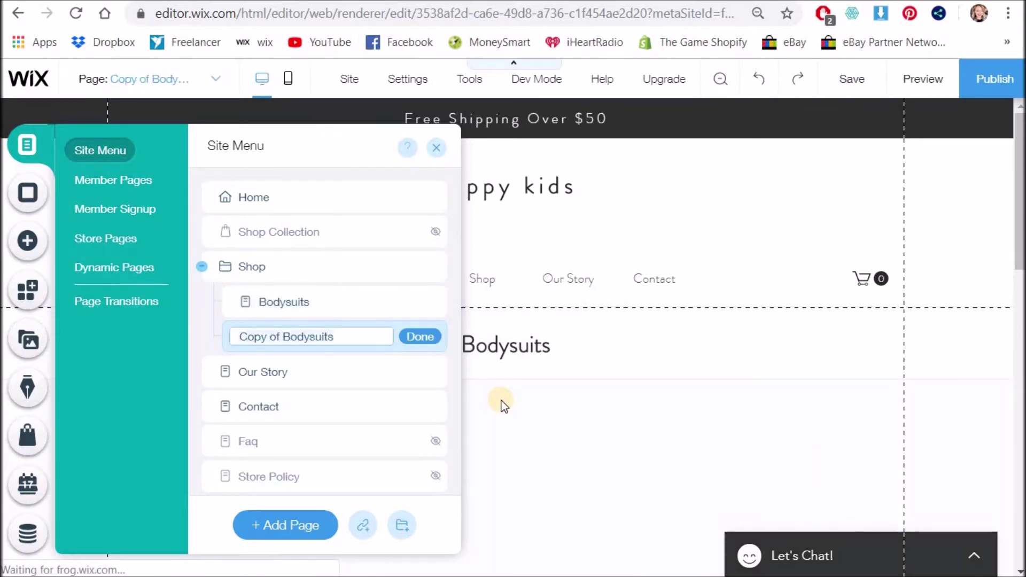
pyautogui.write('T')
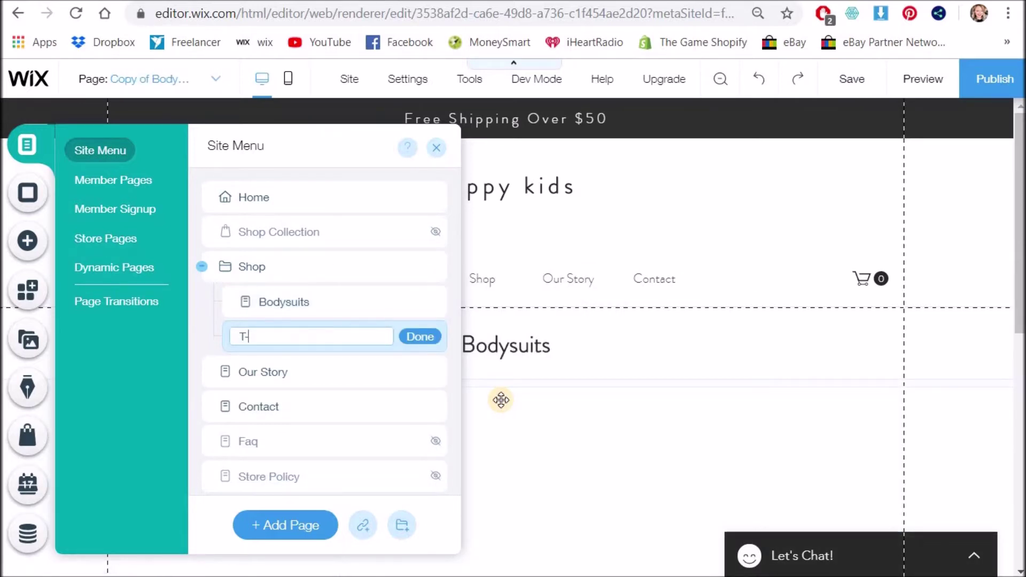
pyautogui.write('-Shirts')
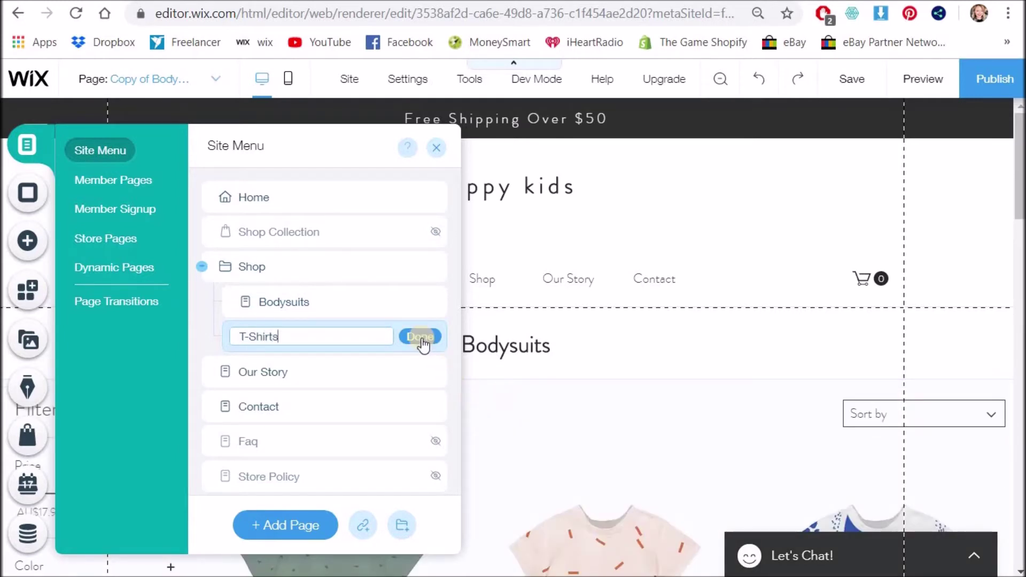
pyautogui.click(420, 337)
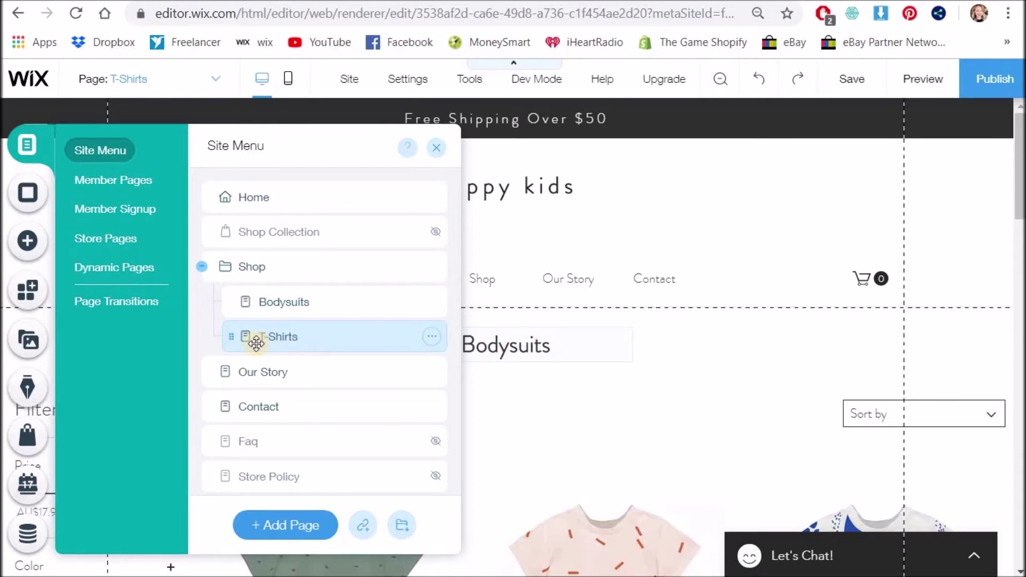
# - Replace the Bodysuits heading with 'T-Shirts', fixing the missing 'i' typo
pyautogui.doubleClick(526, 342)
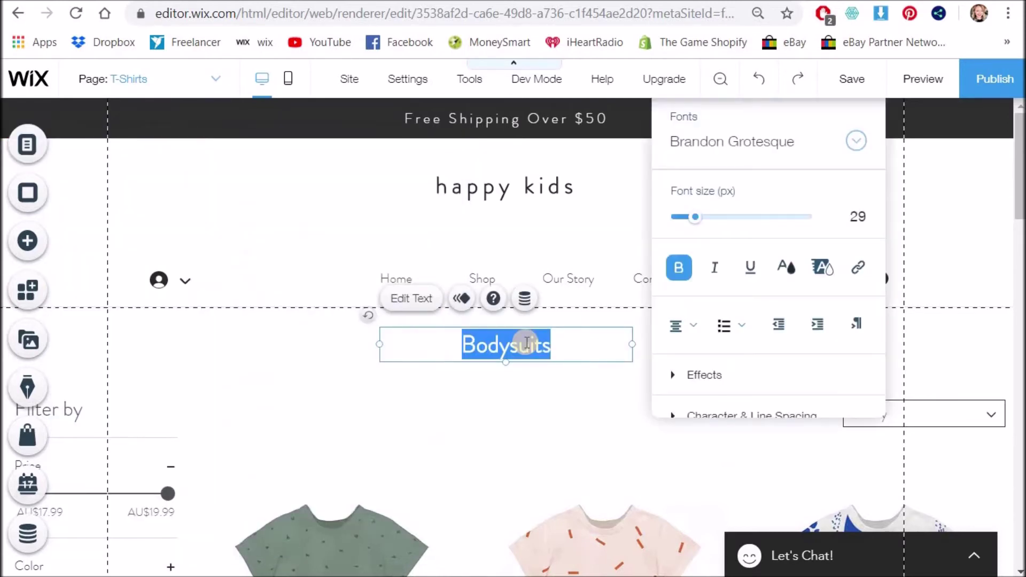
pyautogui.write('T-Shrts')
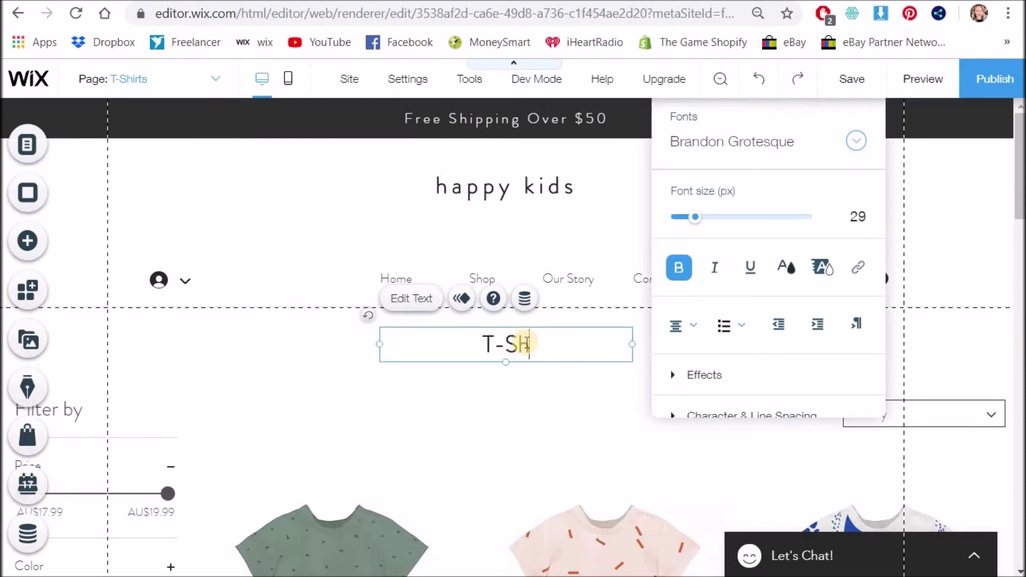
pyautogui.press('Left')
pyautogui.press('Left')
pyautogui.press('Left')
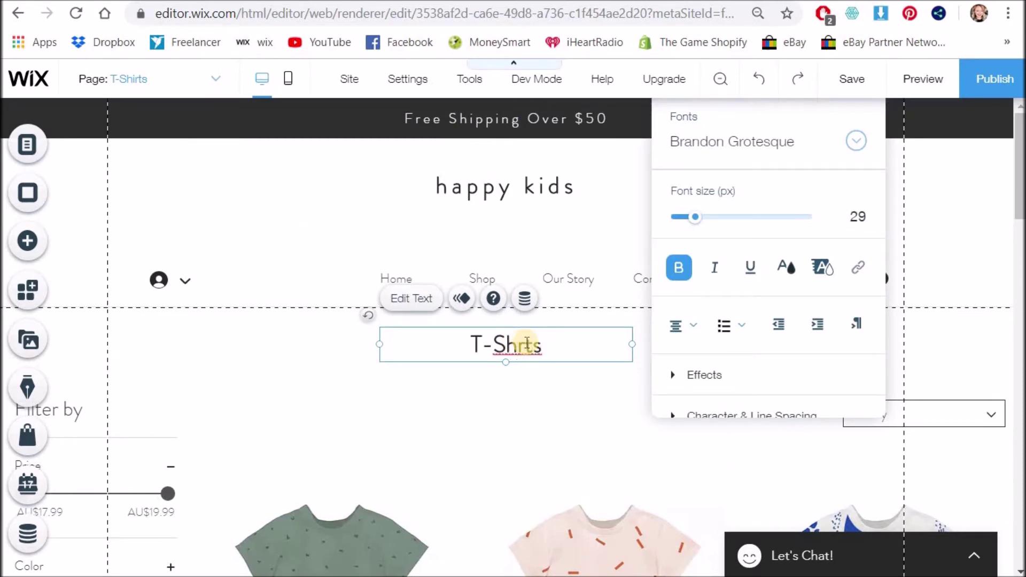
pyautogui.write('i')
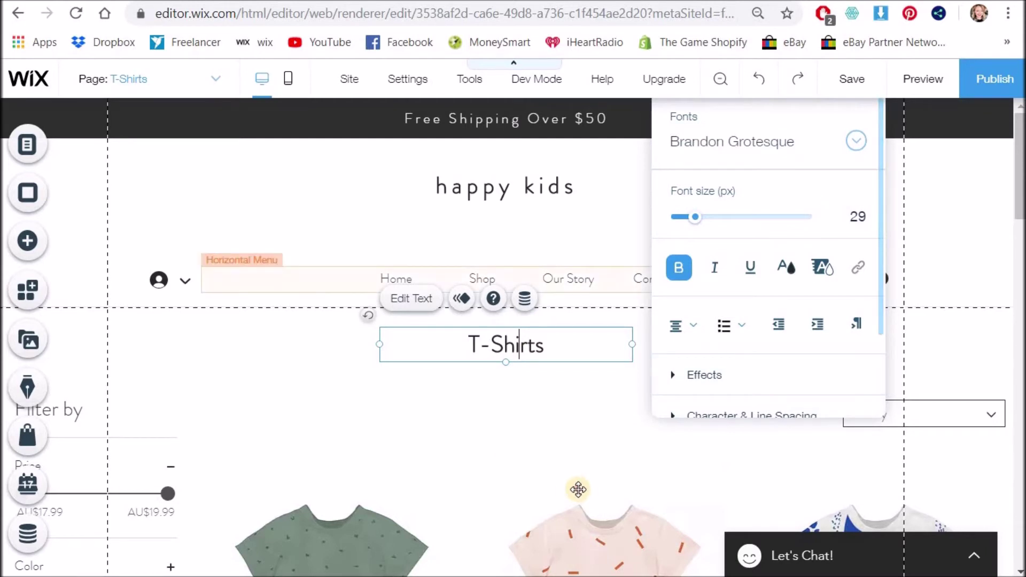
pyautogui.click(629, 489)
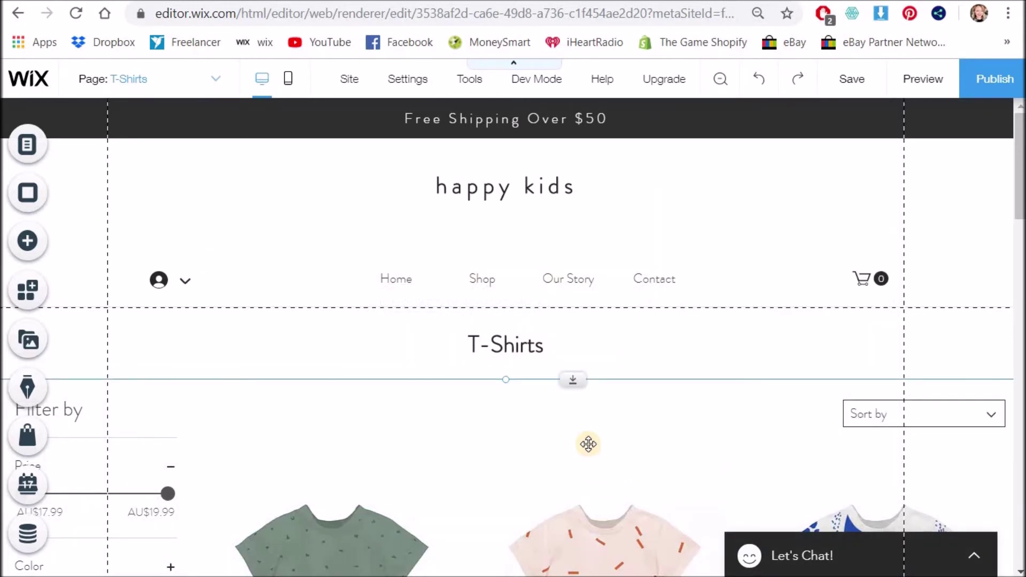
pyautogui.scroll(-3, 587, 444)
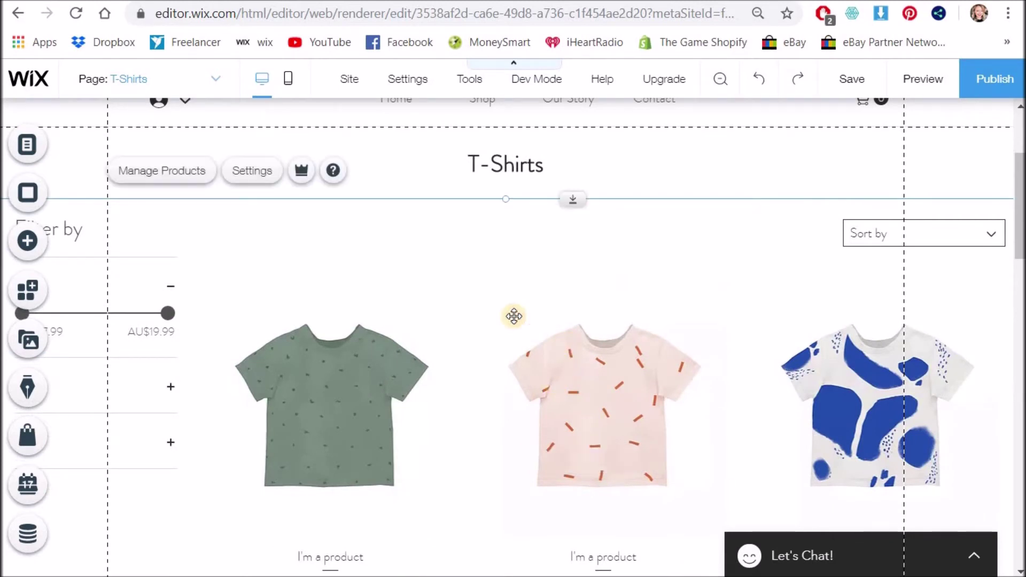
# - Set the product gallery's collection to T shirts in its settings
pyautogui.click(260, 168)
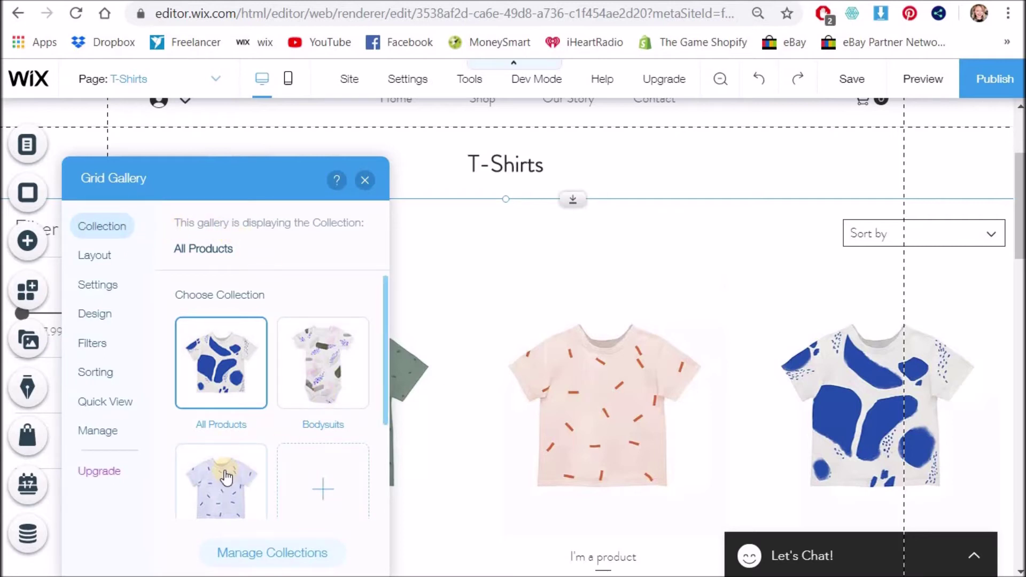
pyautogui.scroll(-2, 226, 475)
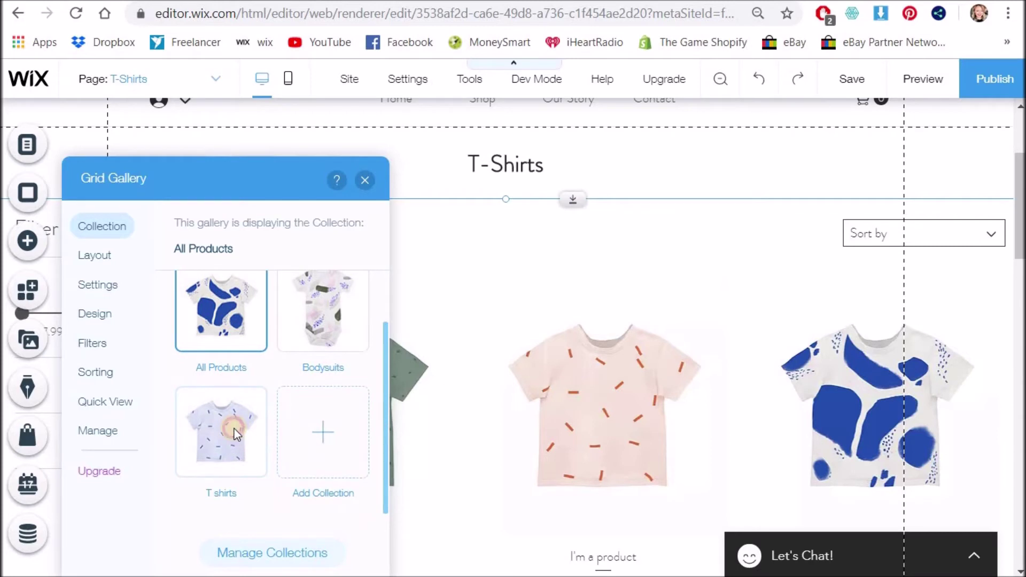
pyautogui.click(234, 428)
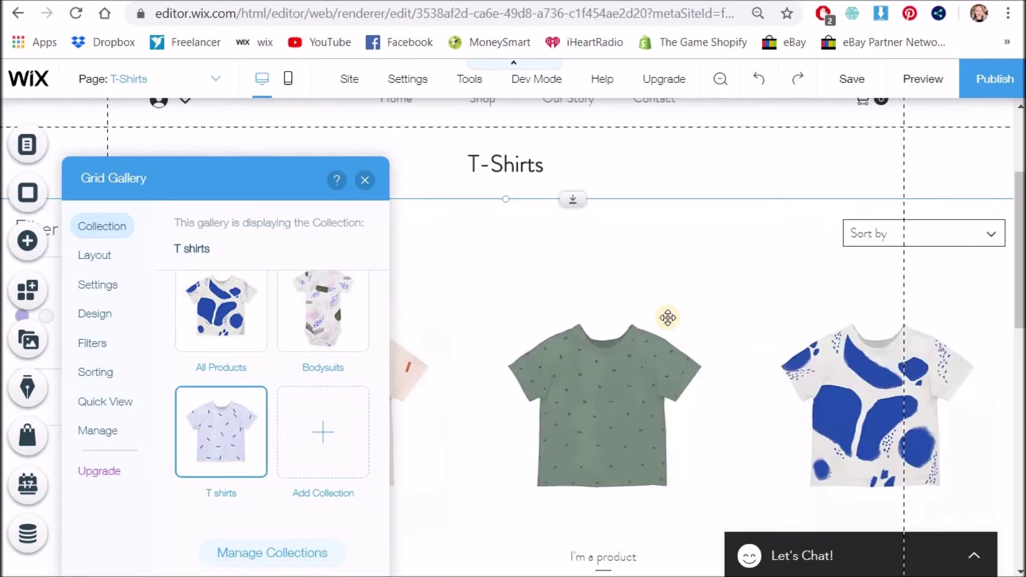
pyautogui.click(364, 180)
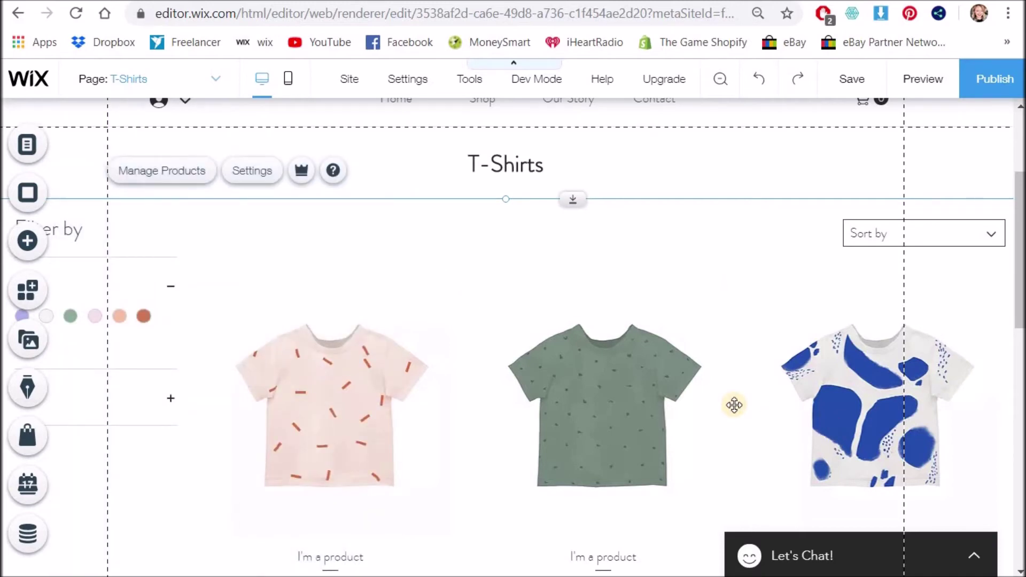
pyautogui.scroll(-4, 721, 406)
pyautogui.scroll(4, 114, 294)
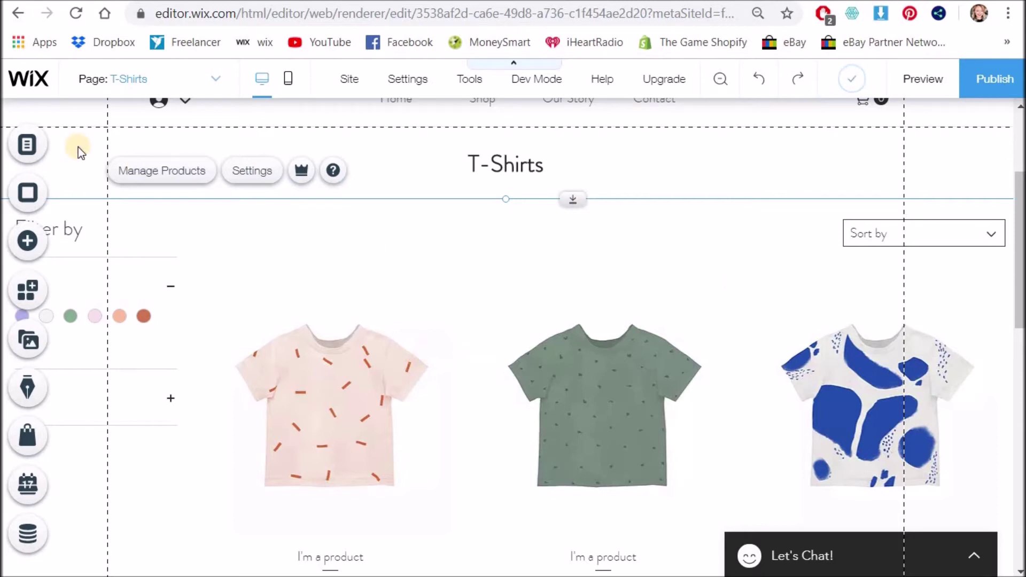
# - Duplicate the T-Shirts page from the site pages list and name the copy 'Shop All'
pyautogui.click(32, 147)
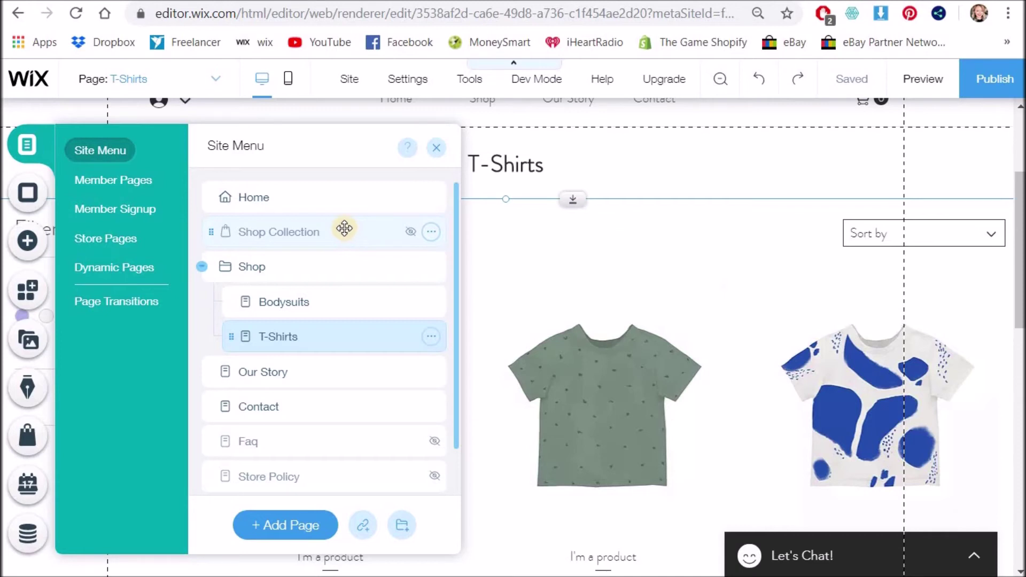
pyautogui.click(431, 336)
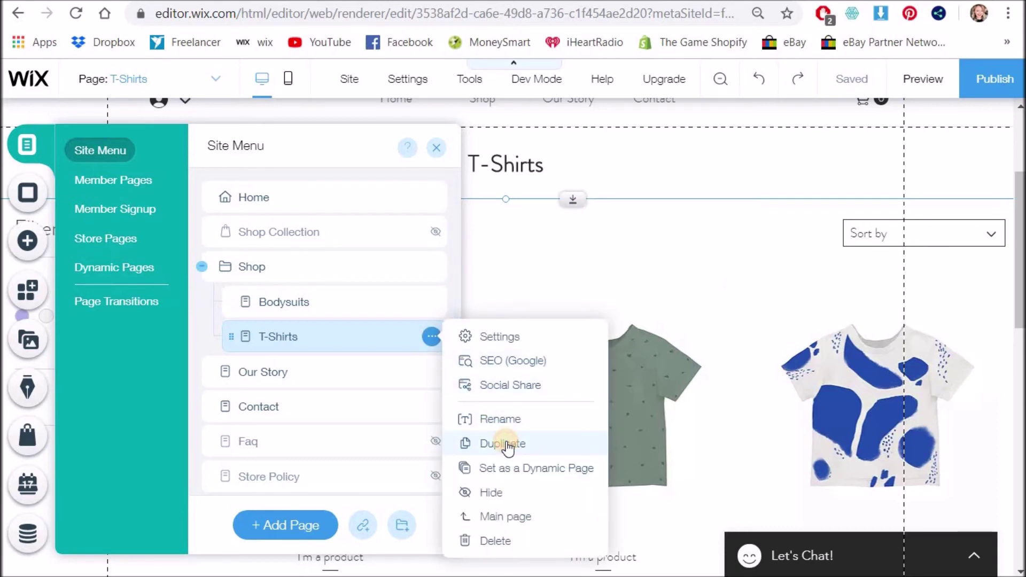
pyautogui.click(505, 443)
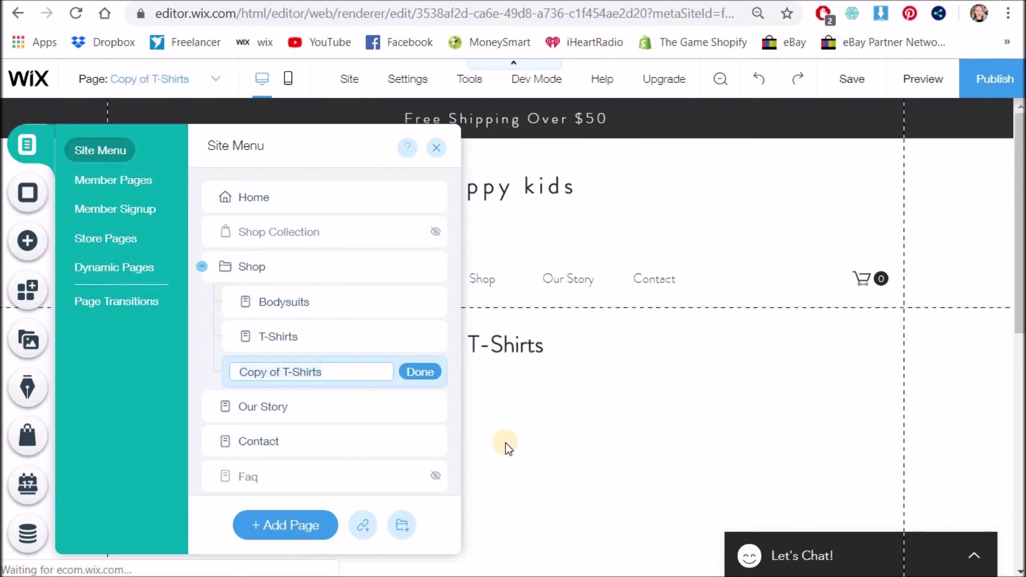
pyautogui.write('Shop All')
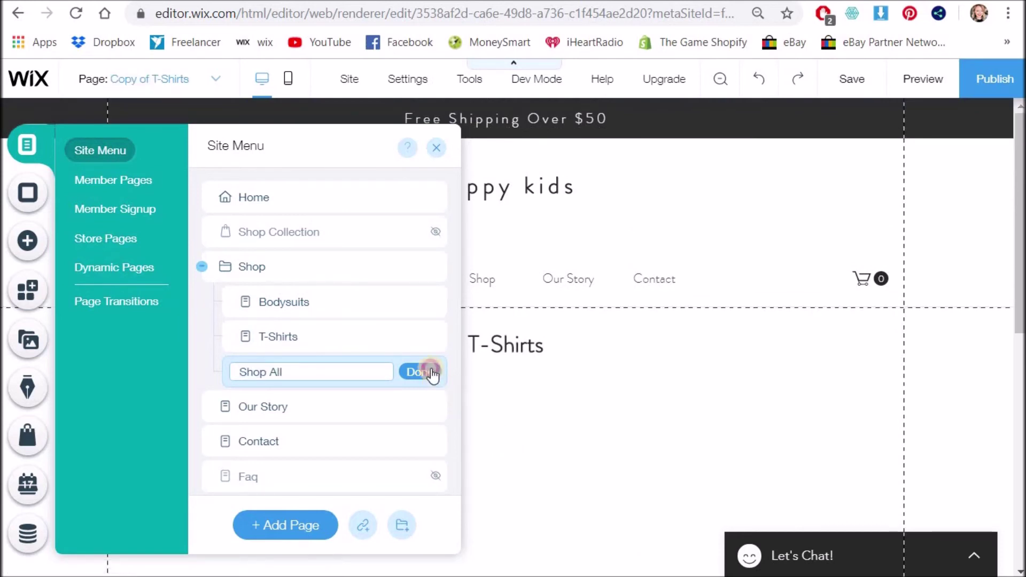
pyautogui.click(434, 370)
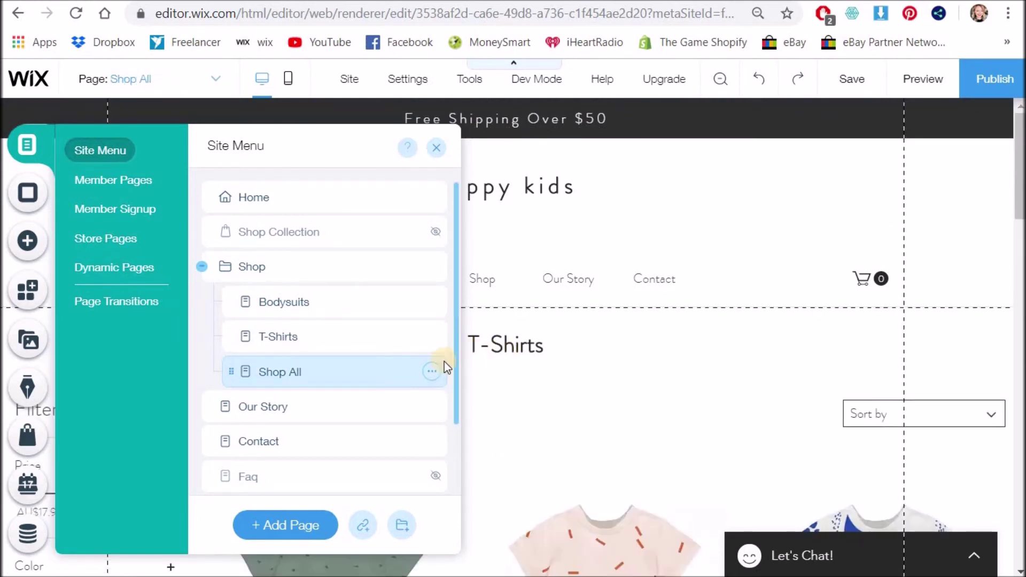
# - Change the page heading text from T-Shirts to 'Shop All'
pyautogui.click(499, 344)
pyautogui.click(504, 345)
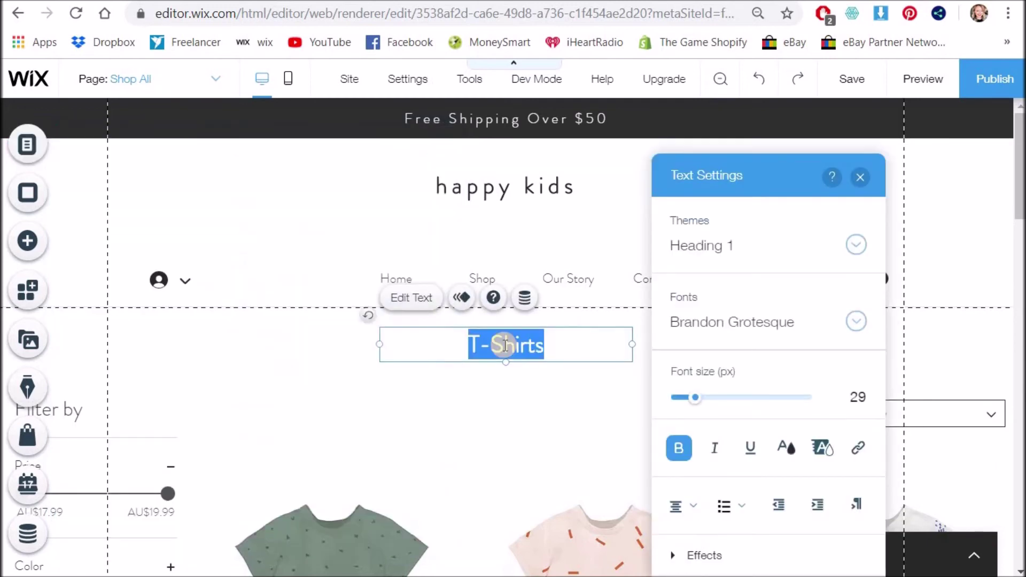
pyautogui.write('Shop All')
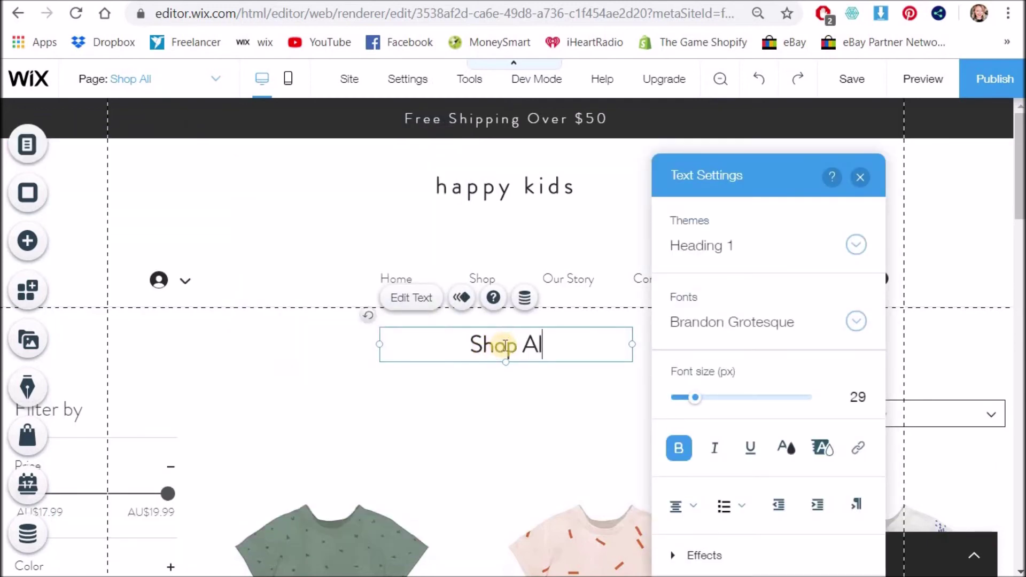
# - Check that the product gallery's settings show the All Products collection
pyautogui.click(593, 489)
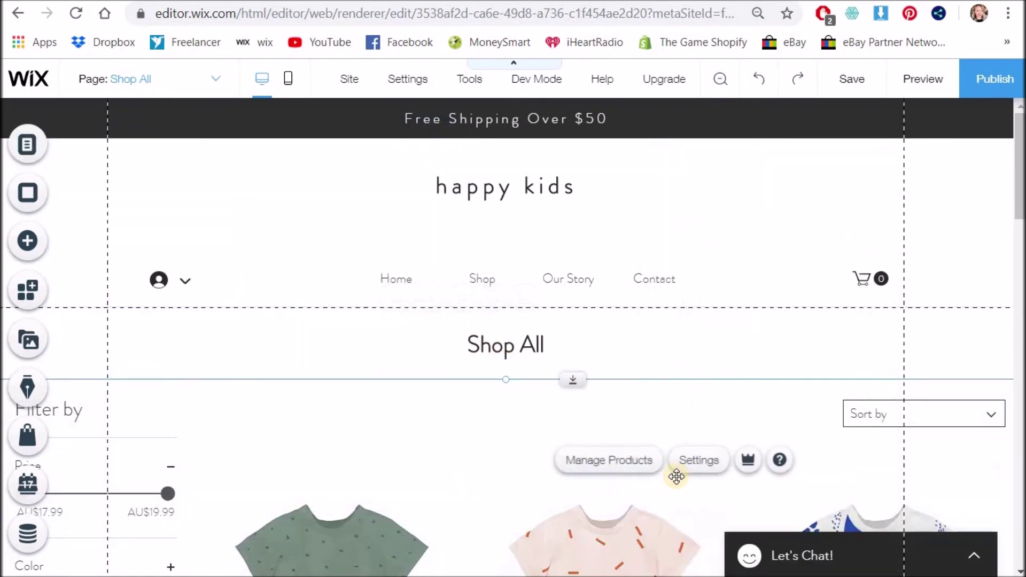
pyautogui.click(690, 463)
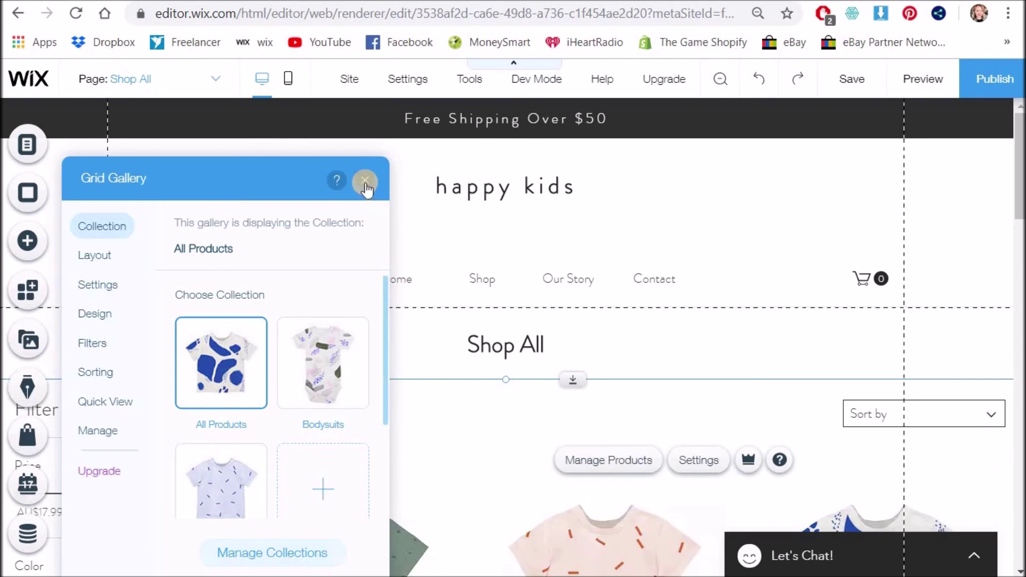
pyautogui.click(405, 289)
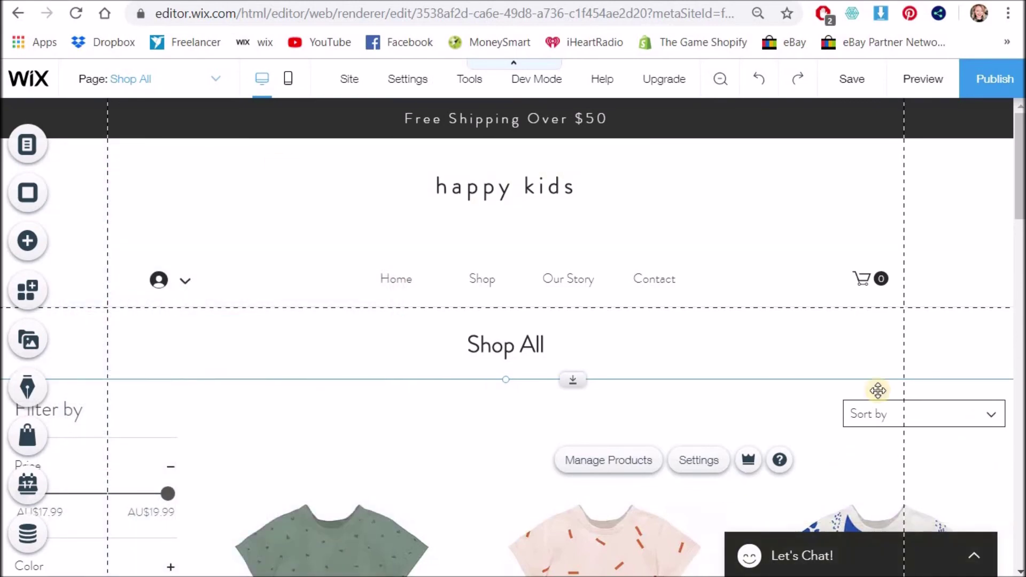
pyautogui.scroll(-3, 582, 430)
pyautogui.scroll(-8, 665, 433)
pyautogui.scroll(8, 664, 430)
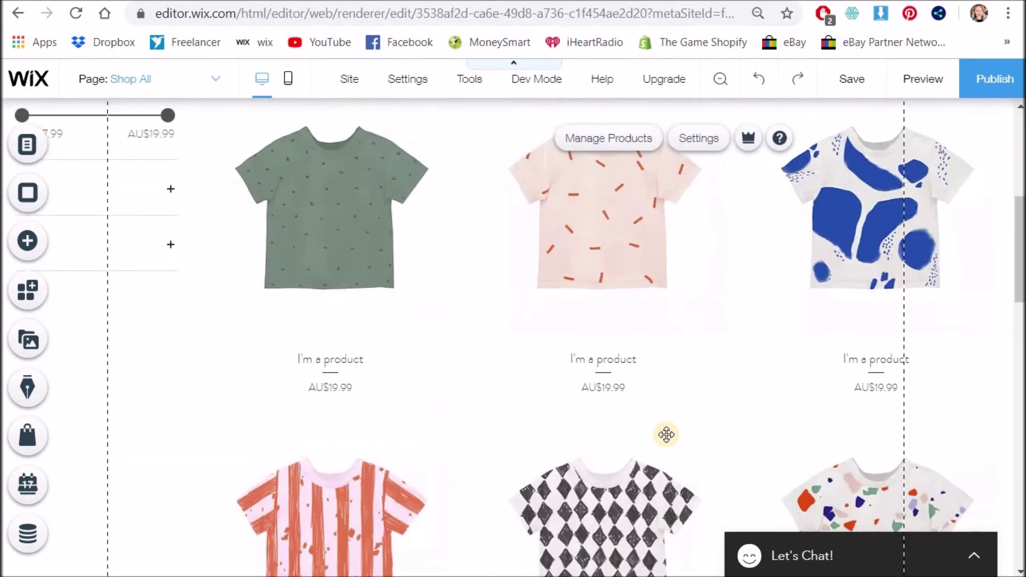
pyautogui.scroll(3, 744, 355)
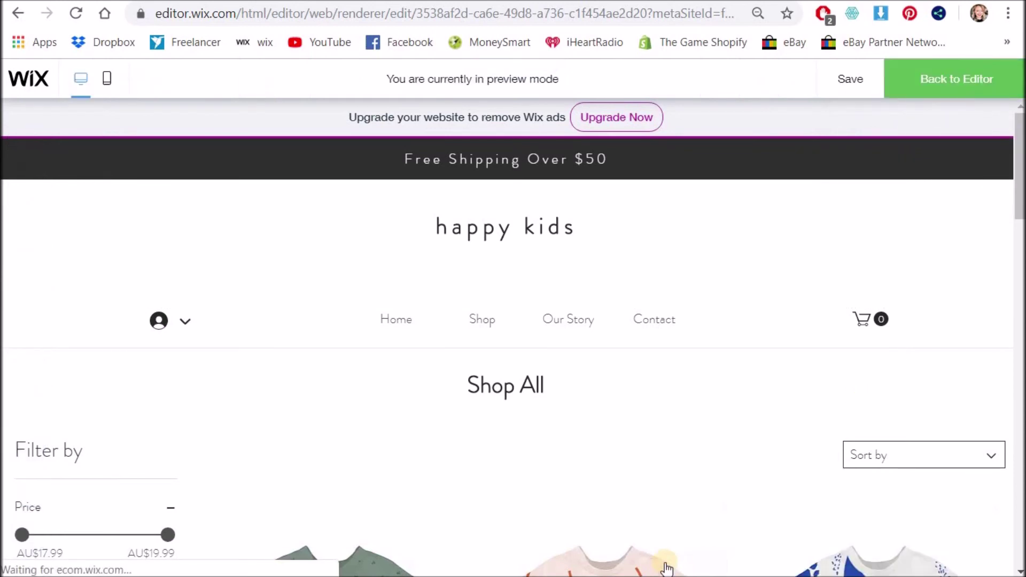
pyautogui.moveTo(481, 320)
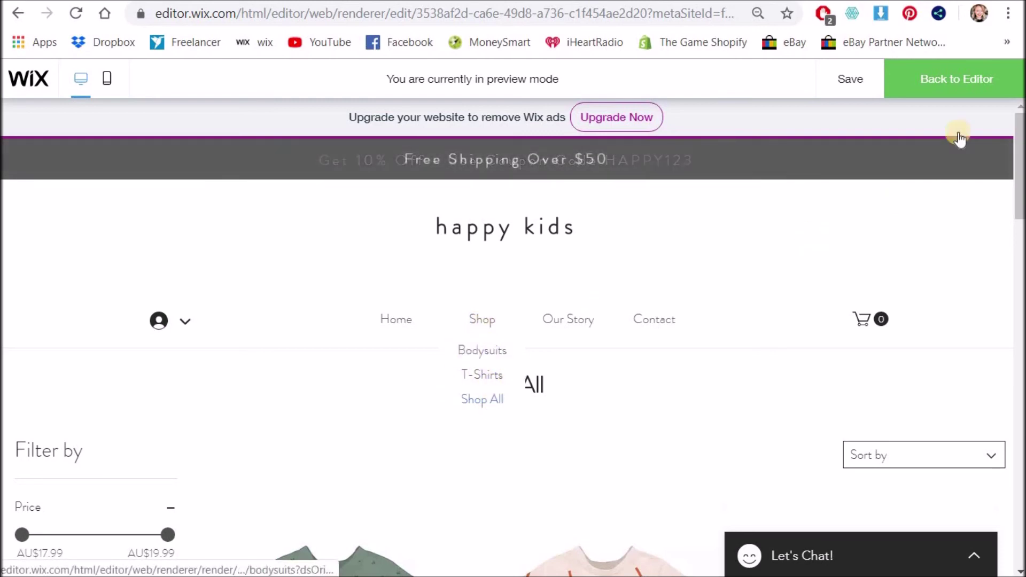
pyautogui.click(957, 78)
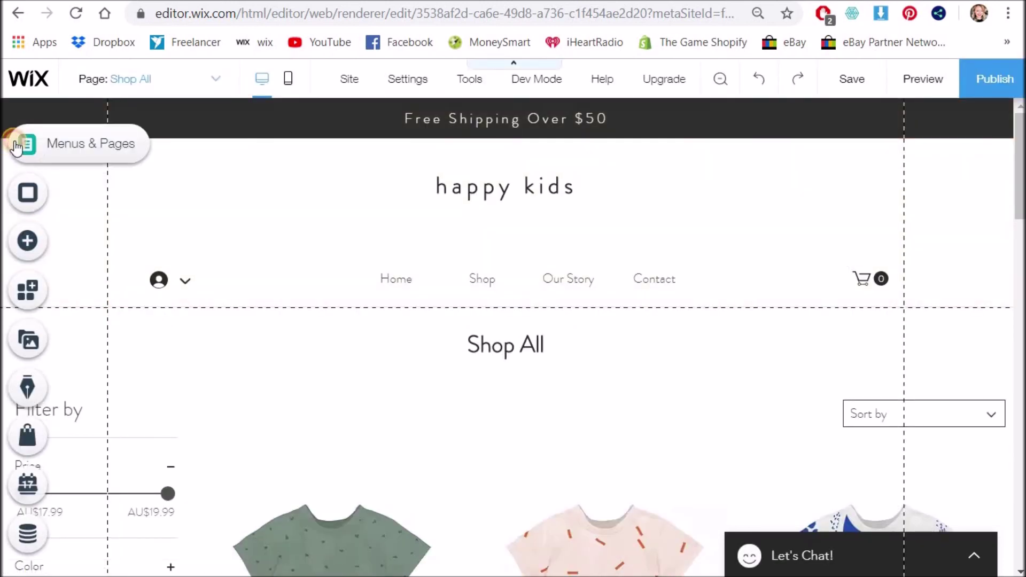
# - Drag Shop All to the top of the Shop subpages and T-Shirts above Bodysuits
pyautogui.click(16, 145)
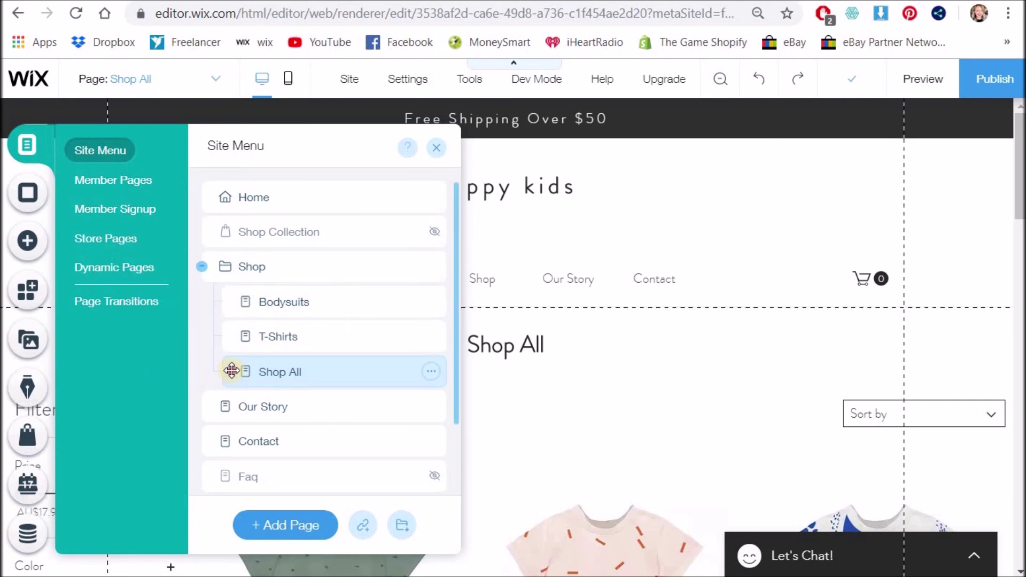
pyautogui.moveTo(232, 333); pyautogui.dragTo(235, 286)
pyautogui.moveTo(246, 325); pyautogui.dragTo(246, 327)
pyautogui.moveTo(231, 369); pyautogui.dragTo(309, 339)
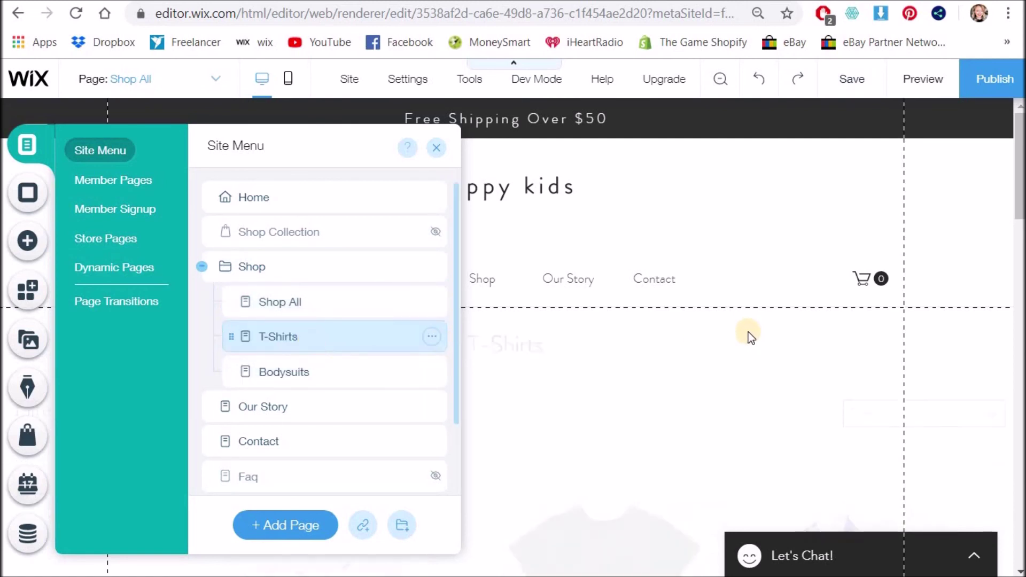